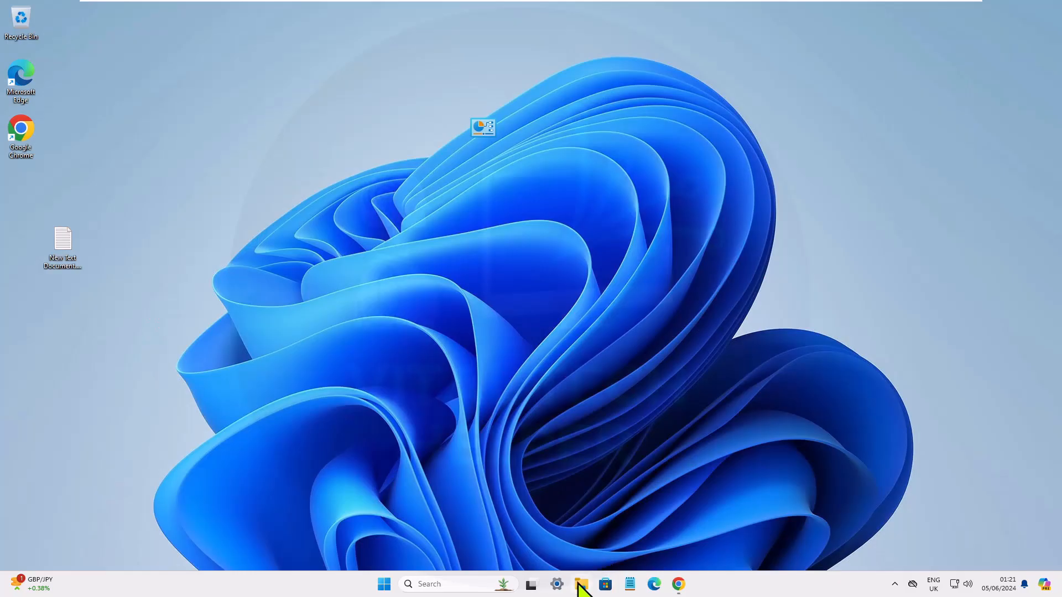
Create a folder named MS Project 2024 in the root of Local Disk (C:).
{"action": "left_click", "coordinate": [582, 586]}
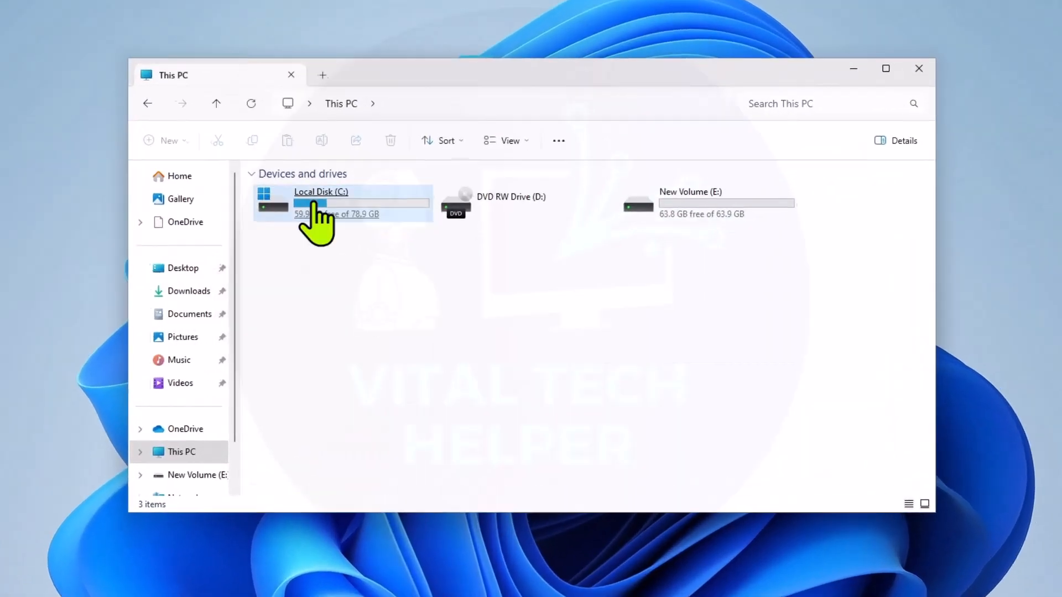
{"action": "double_click", "coordinate": [343, 221]}
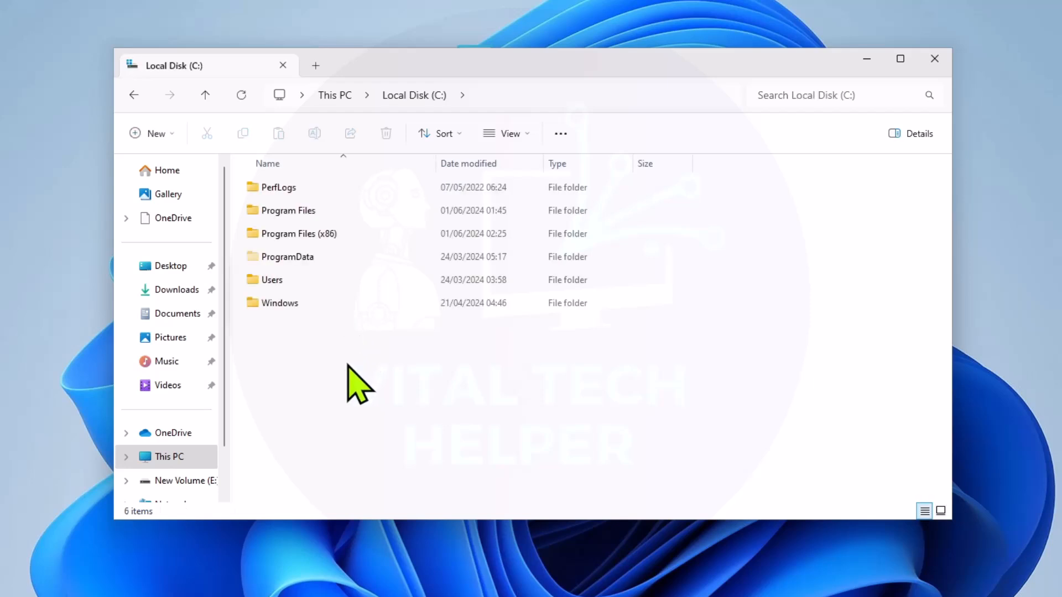
{"action": "right_click", "coordinate": [349, 366]}
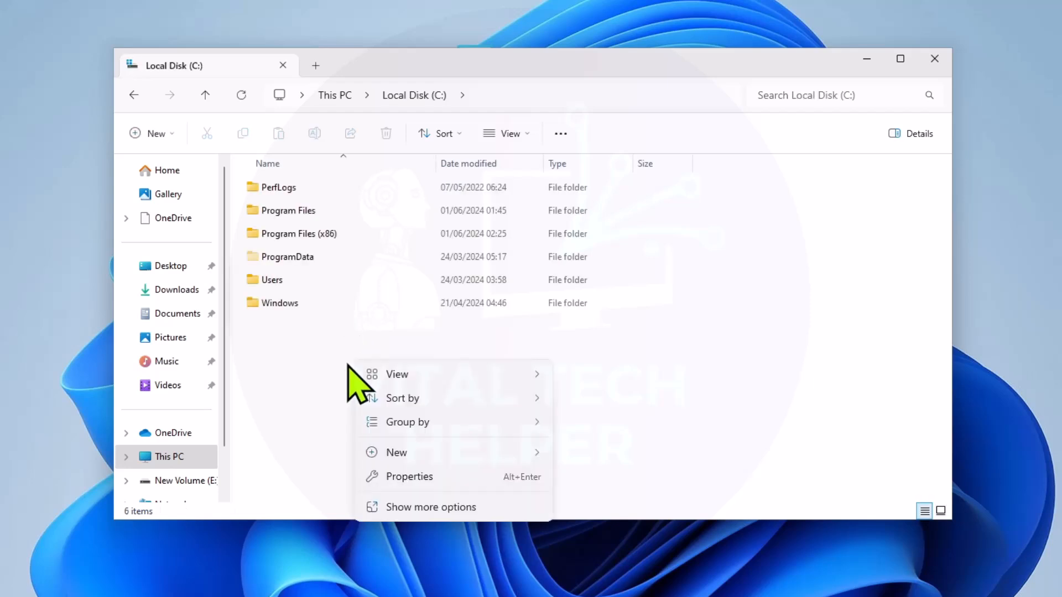
{"action": "mouse_move", "coordinate": [437, 452]}
{"action": "left_click", "coordinate": [583, 459]}
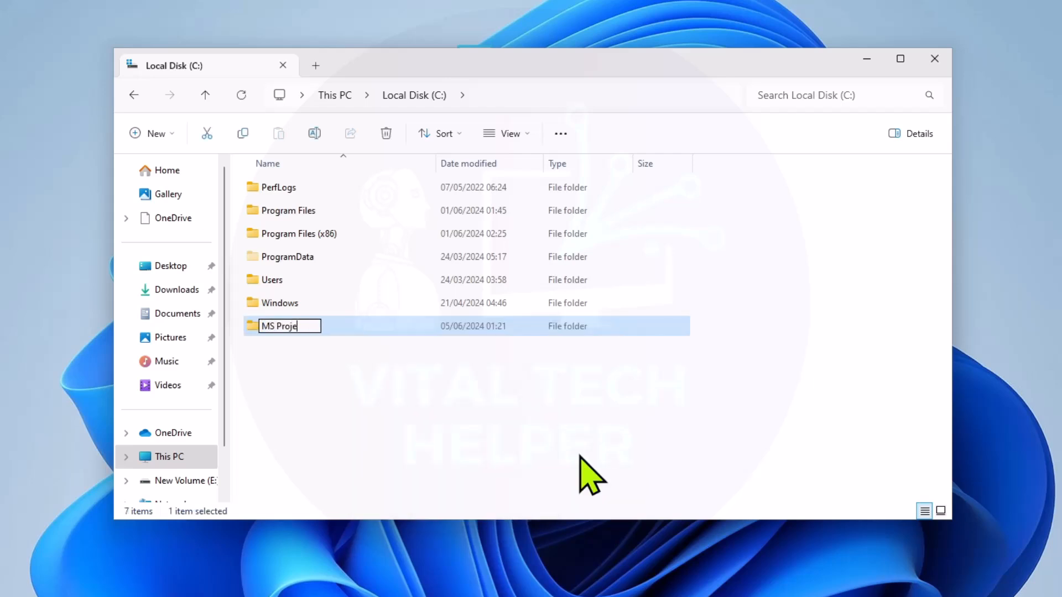
{"action": "type", "text": "MS Project 2024"}
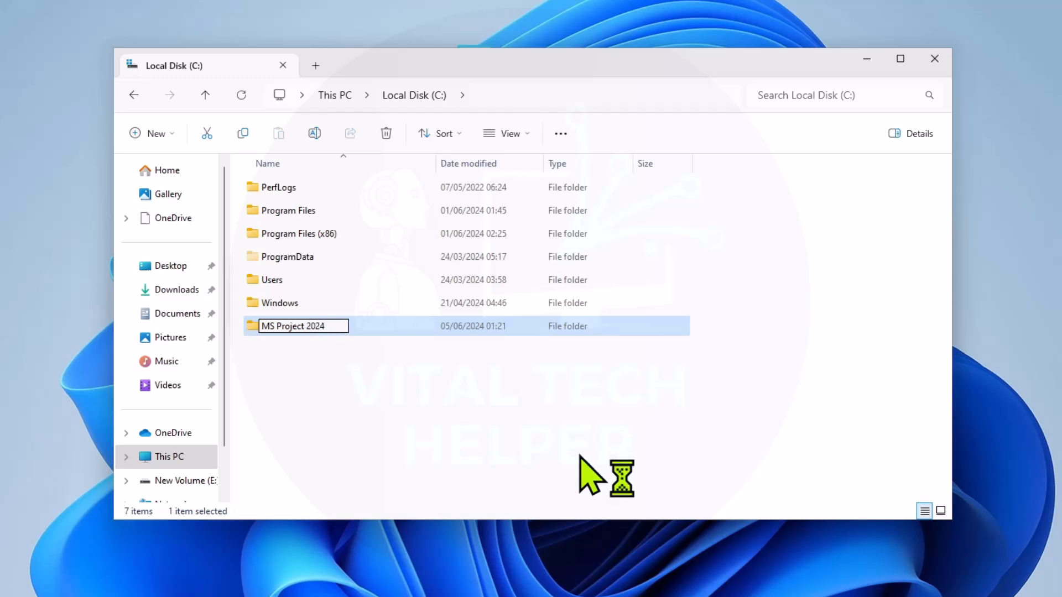
{"action": "key", "text": "Return"}
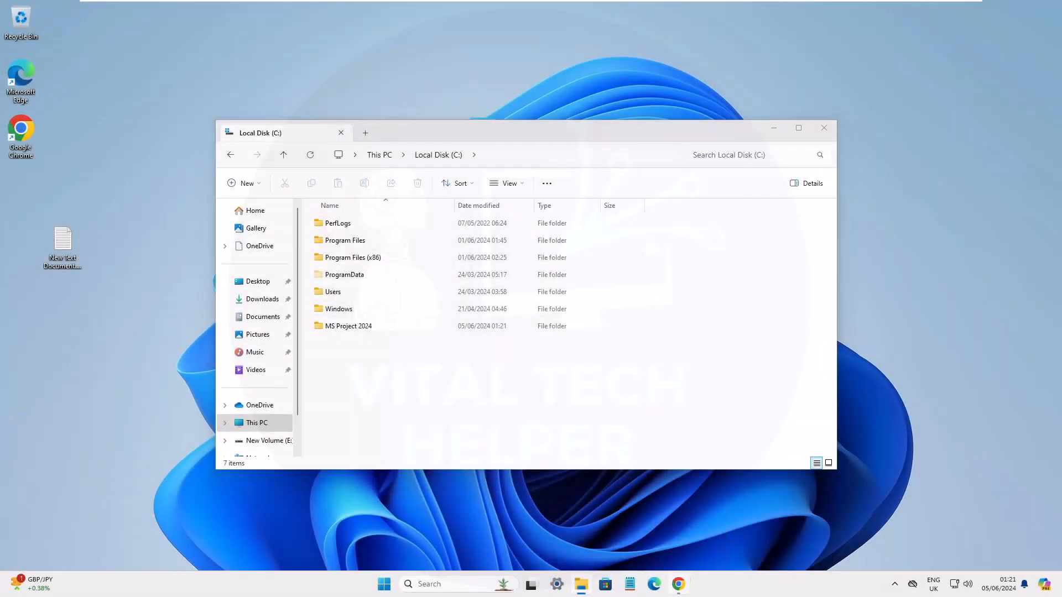
Switch to Chrome and download the Office Deployment Tool linked from the Install Office LTSC preview article, declining the Copilot app offer.
{"action": "left_click", "coordinate": [677, 584]}
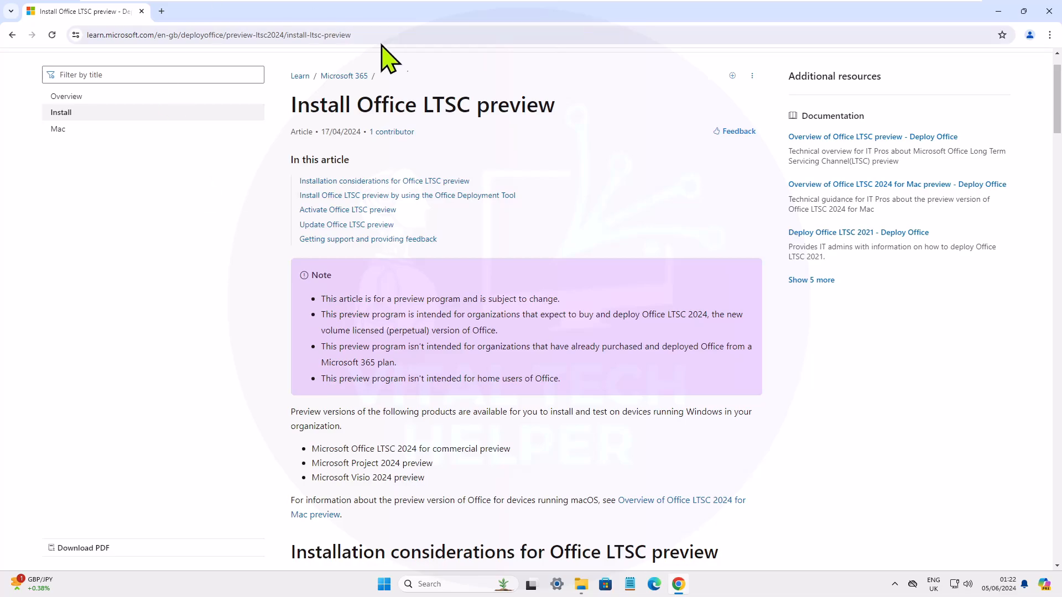
{"action": "scroll", "coordinate": [558, 221], "scroll_direction": "down", "scroll_amount": 2}
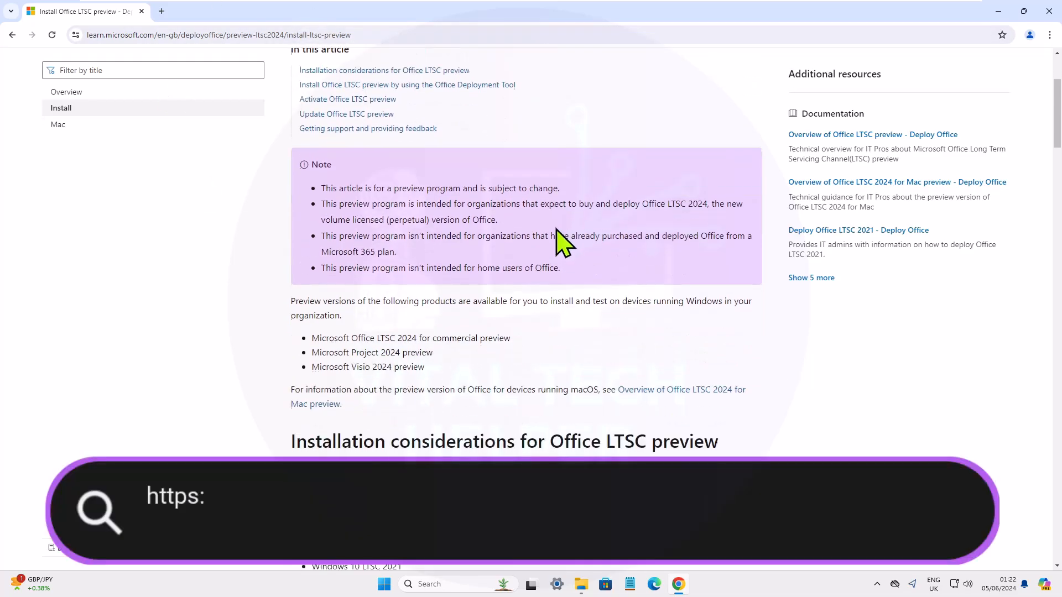
{"action": "scroll", "coordinate": [559, 244], "scroll_direction": "down", "scroll_amount": 15}
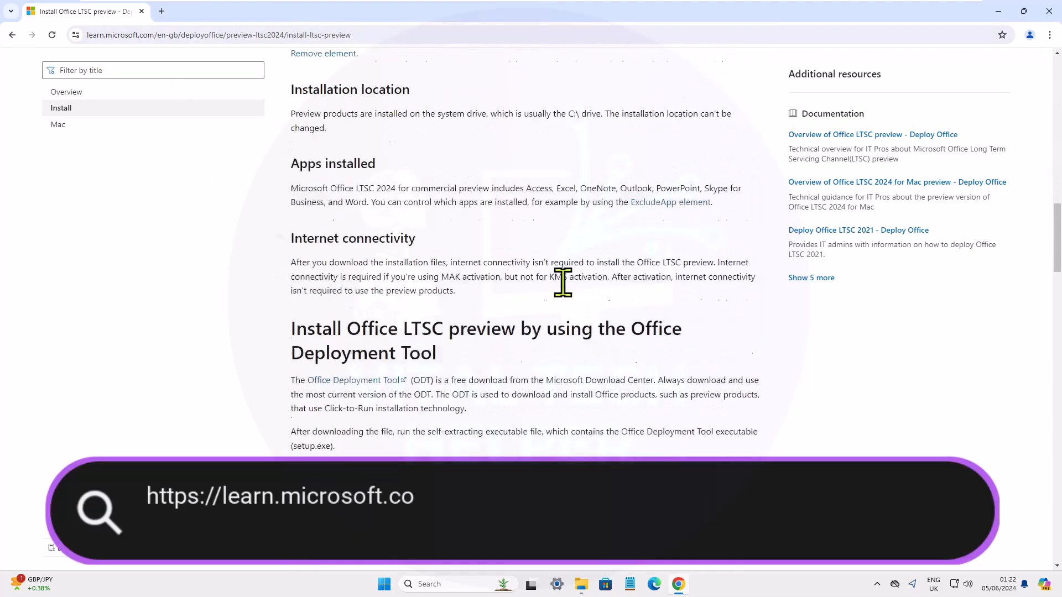
{"action": "scroll", "coordinate": [562, 282], "scroll_direction": "down", "scroll_amount": 1}
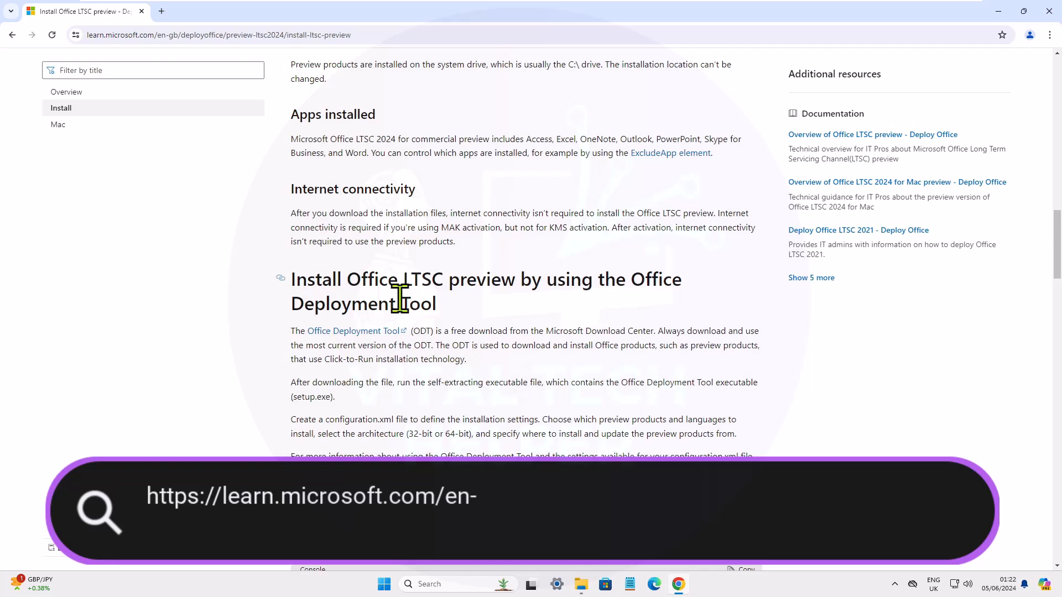
{"action": "left_click", "coordinate": [366, 332]}
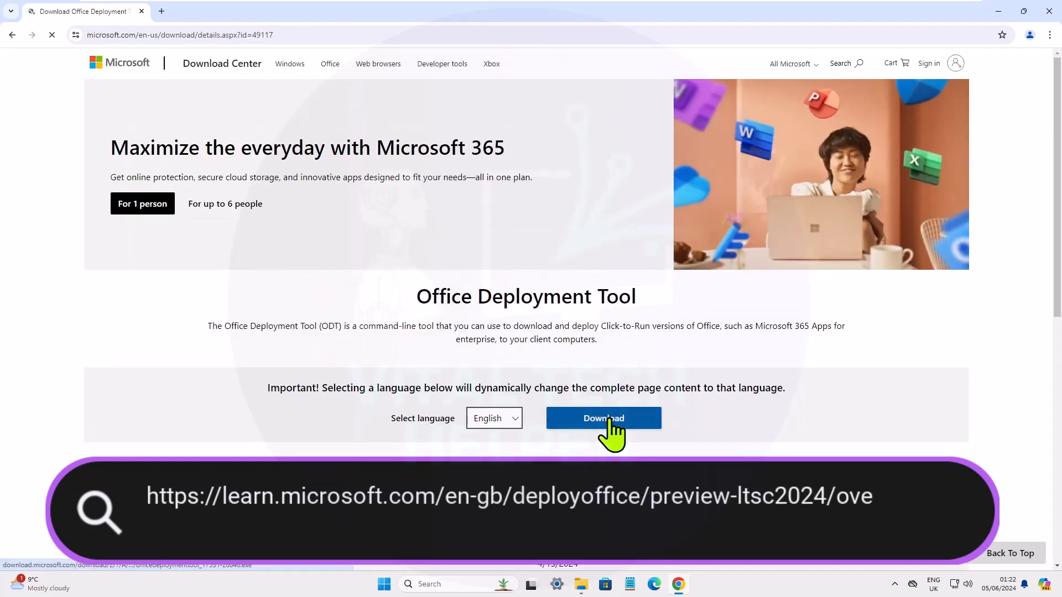
{"action": "left_click", "coordinate": [609, 465]}
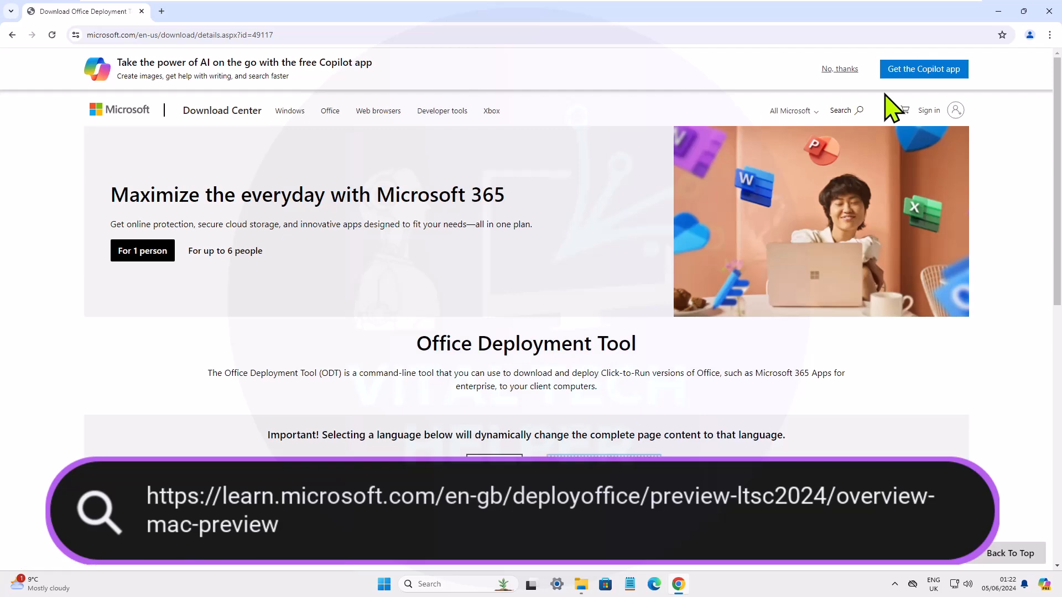
{"action": "left_click", "coordinate": [841, 69]}
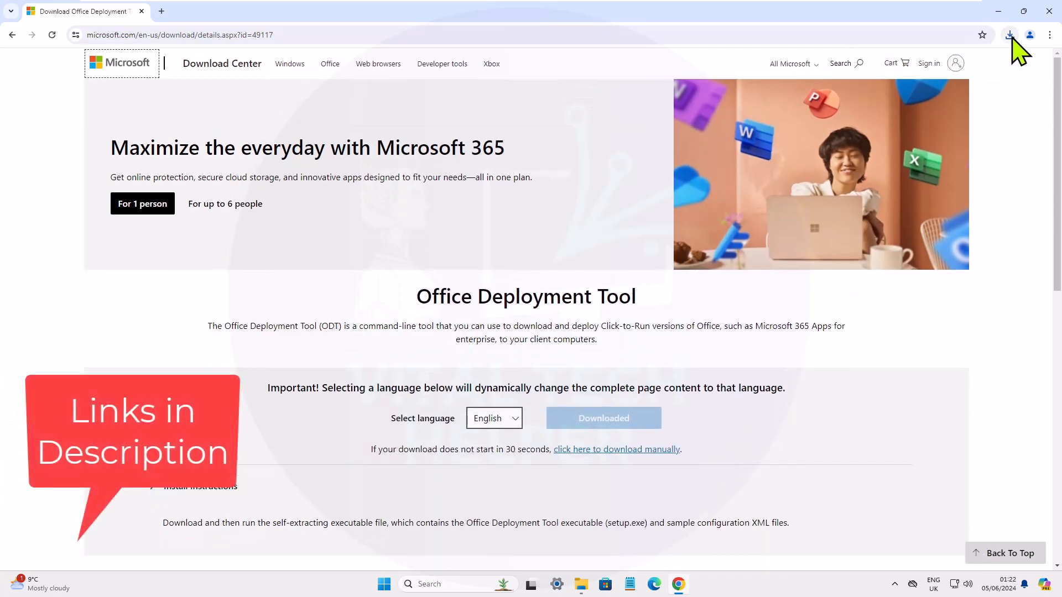
Return to the Install Office LTSC preview article, run the downloaded deployment tool with permission to make changes, and accept its license terms.
{"action": "left_click", "coordinate": [11, 35]}
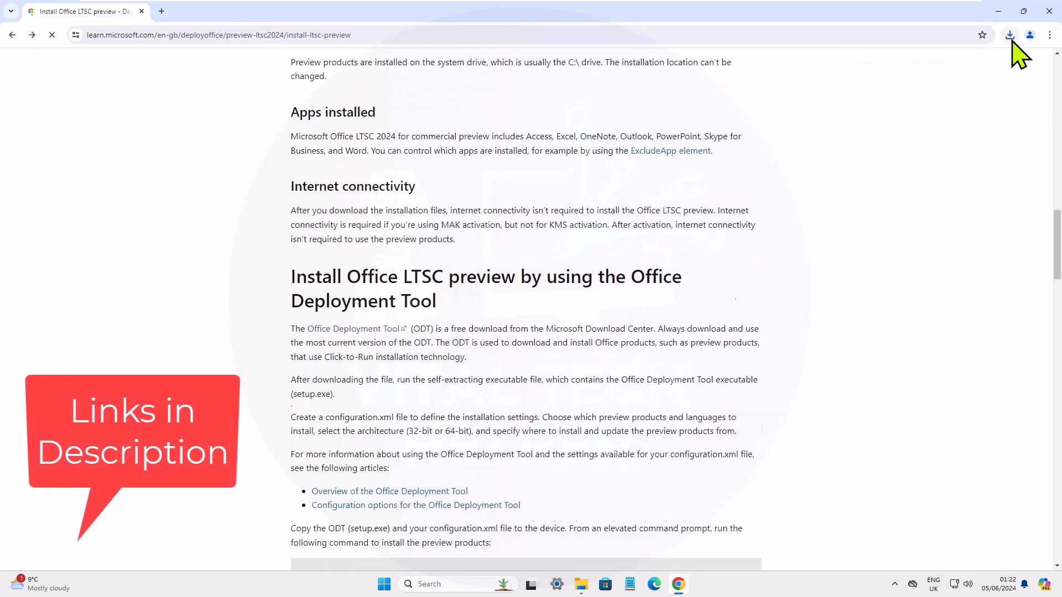
{"action": "left_click", "coordinate": [1009, 36]}
{"action": "left_click", "coordinate": [898, 83]}
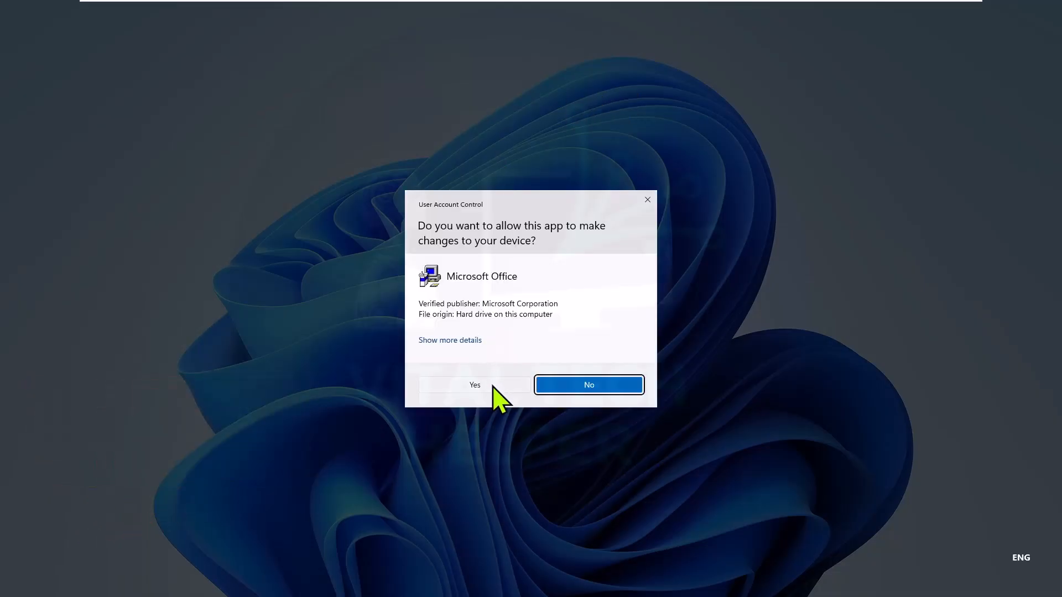
{"action": "left_click", "coordinate": [551, 384]}
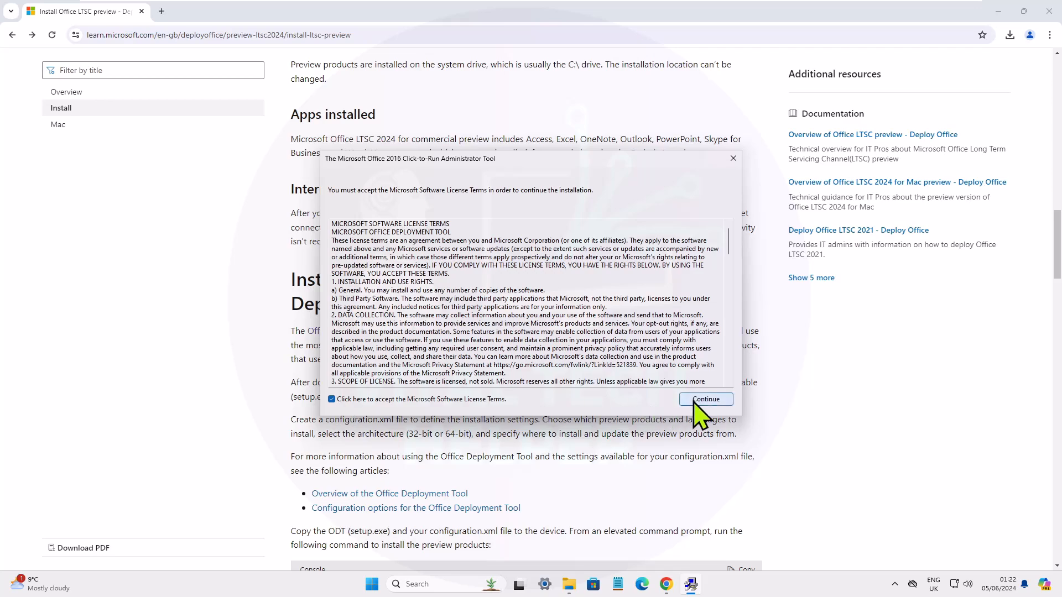
{"action": "left_click", "coordinate": [697, 400]}
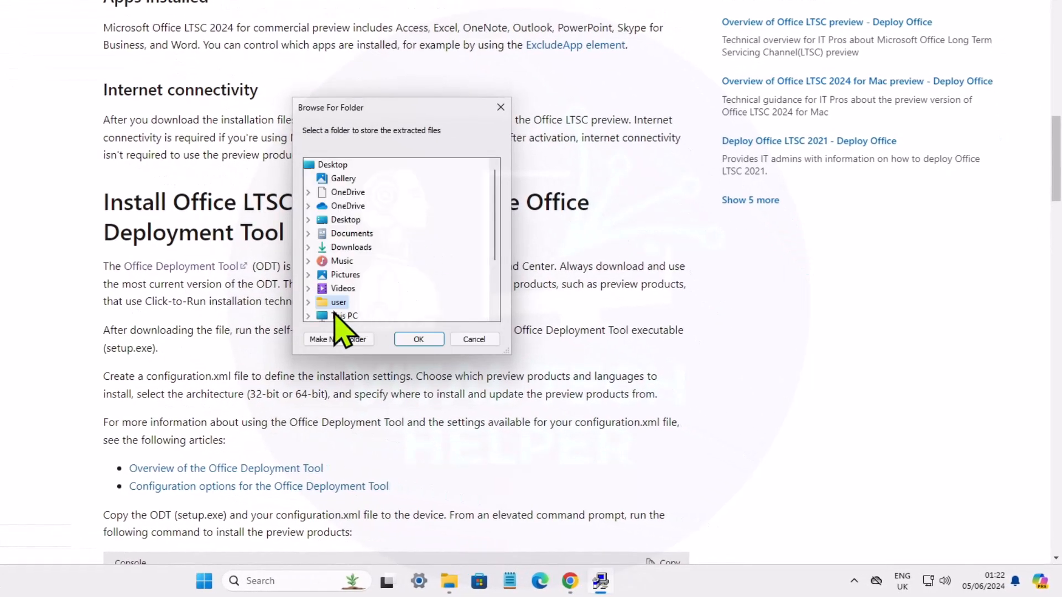
Extract the deployment tool files into the MS Project 2024 folder on Local Disk (C:).
{"action": "scroll", "coordinate": [335, 312], "scroll_direction": "down", "scroll_amount": 1}
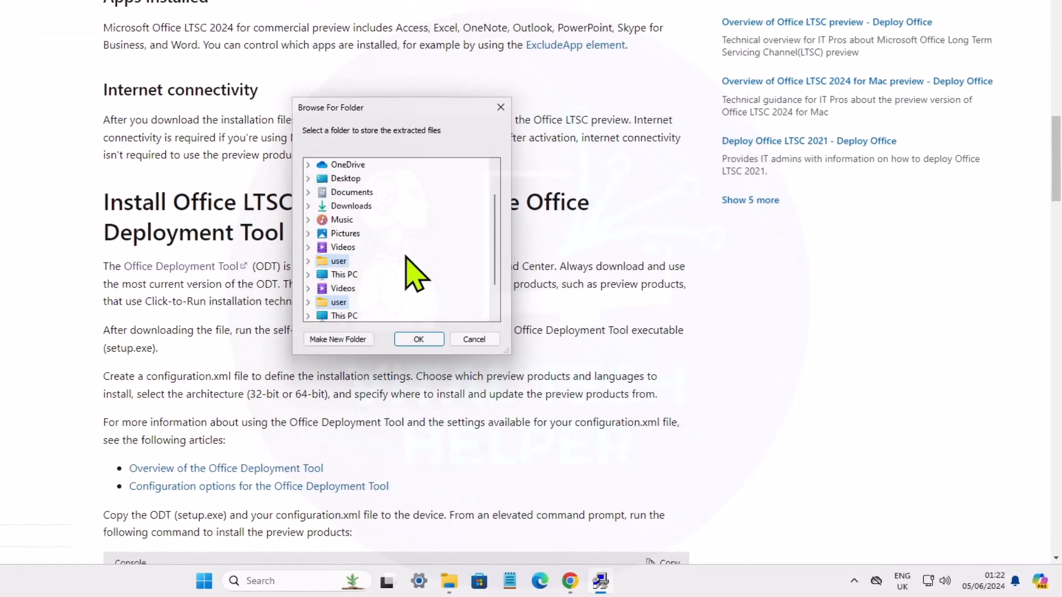
{"action": "scroll", "coordinate": [322, 297], "scroll_direction": "down", "scroll_amount": 1}
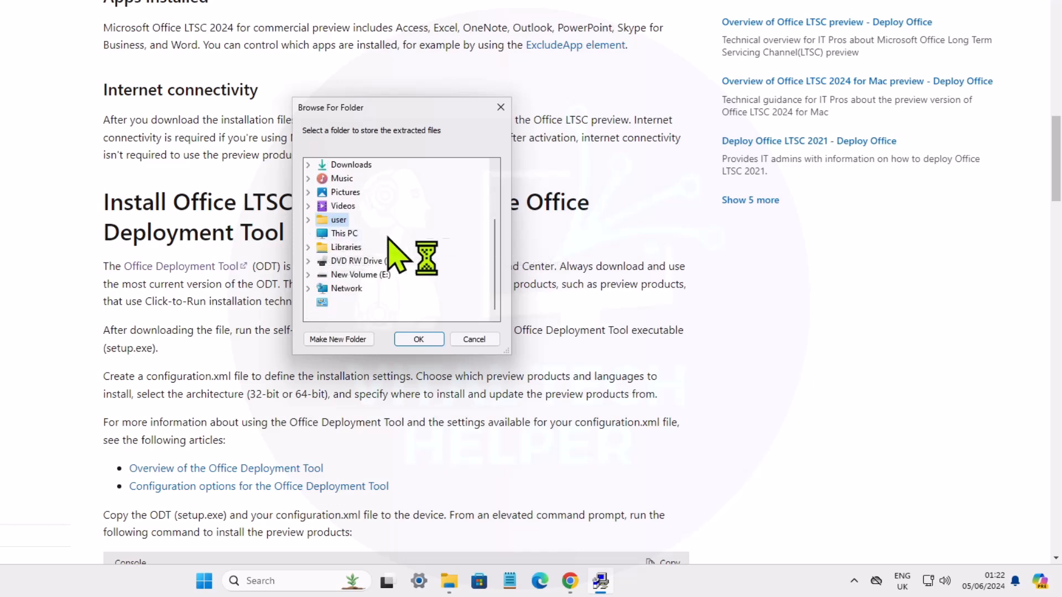
{"action": "left_click", "coordinate": [320, 247]}
{"action": "left_click", "coordinate": [386, 219]}
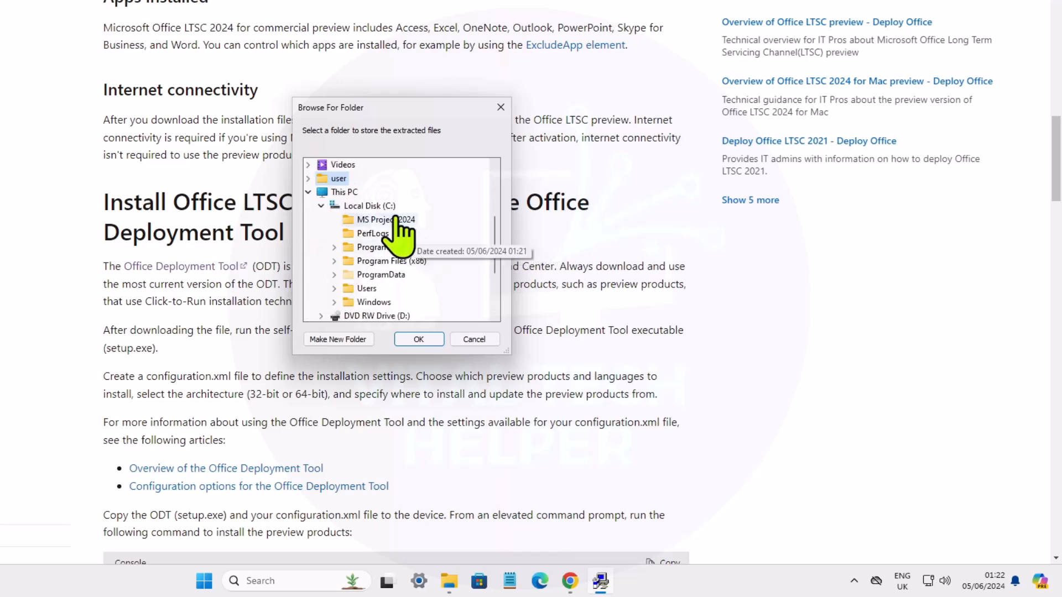
{"action": "left_click", "coordinate": [419, 339]}
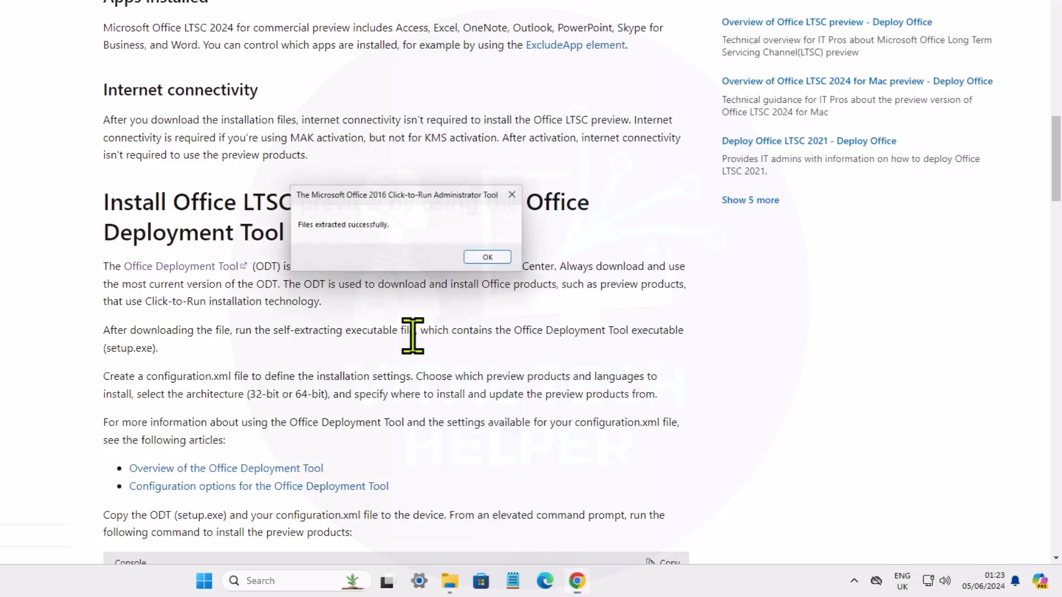
{"action": "left_click", "coordinate": [484, 260]}
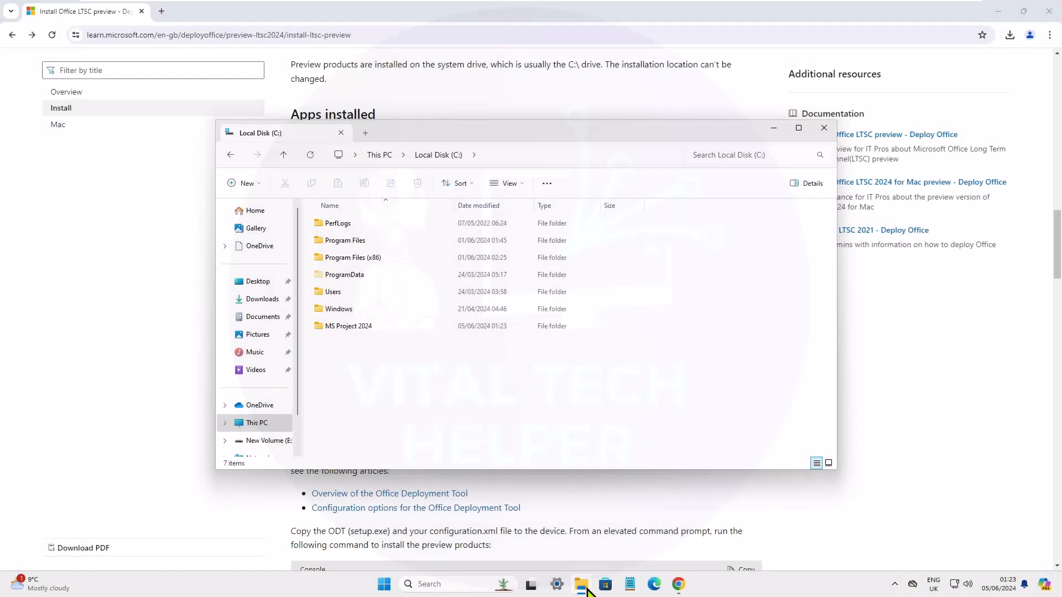
In the MS Project 2024 folder, delete the two Office365 configuration files and the Office2019Enterprise one.
{"action": "double_click", "coordinate": [374, 350]}
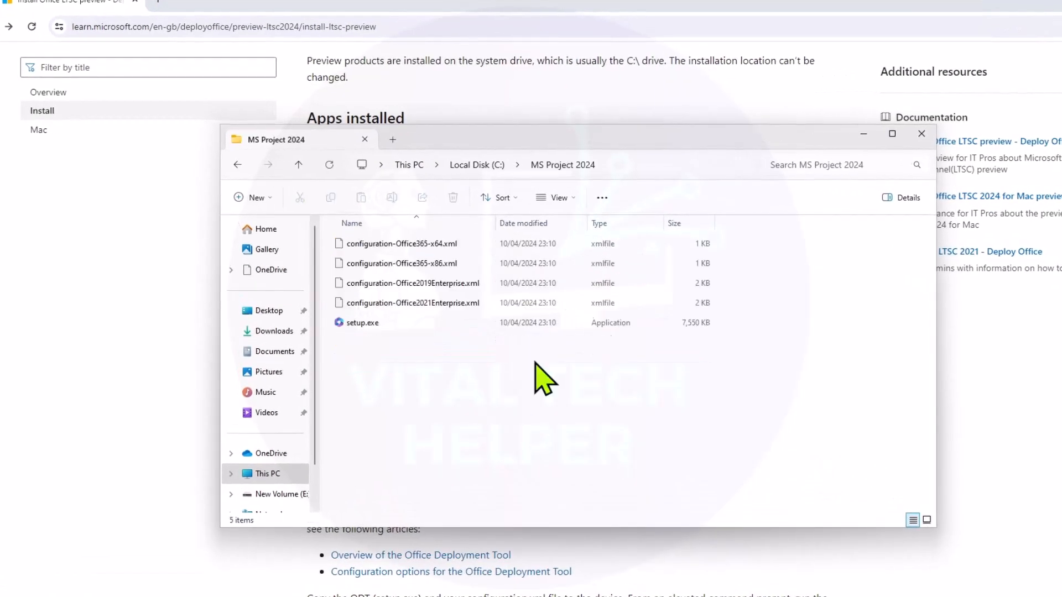
{"action": "left_click_drag", "start_coordinate": [796, 295], "coordinate": [496, 237]}
{"action": "left_click", "coordinate": [452, 199]}
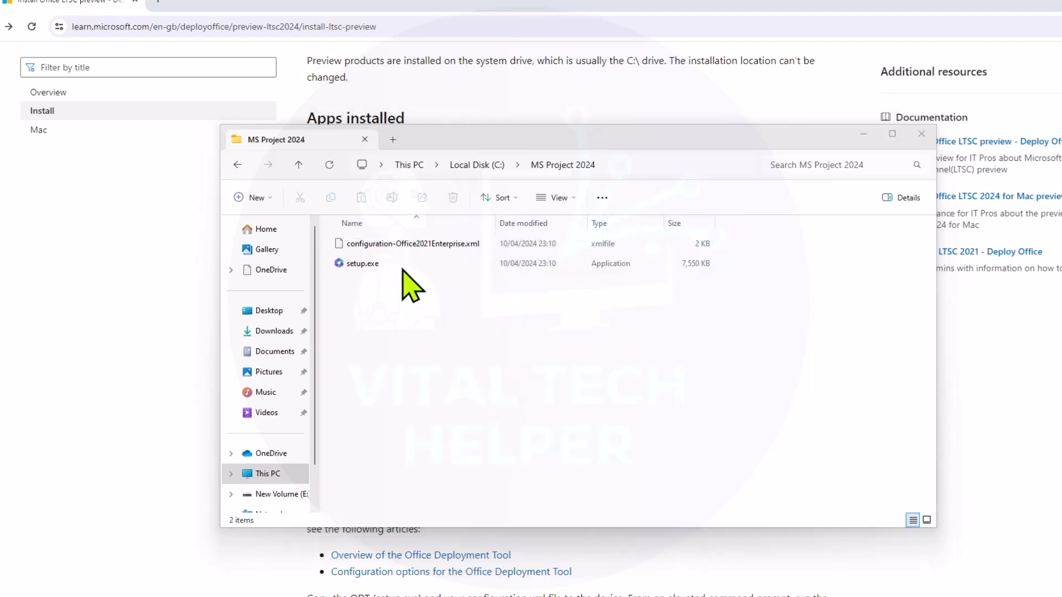
Open configuration-Office2021Enterprise.xml in Notepad and delete its entire contents.
{"action": "right_click", "coordinate": [418, 245]}
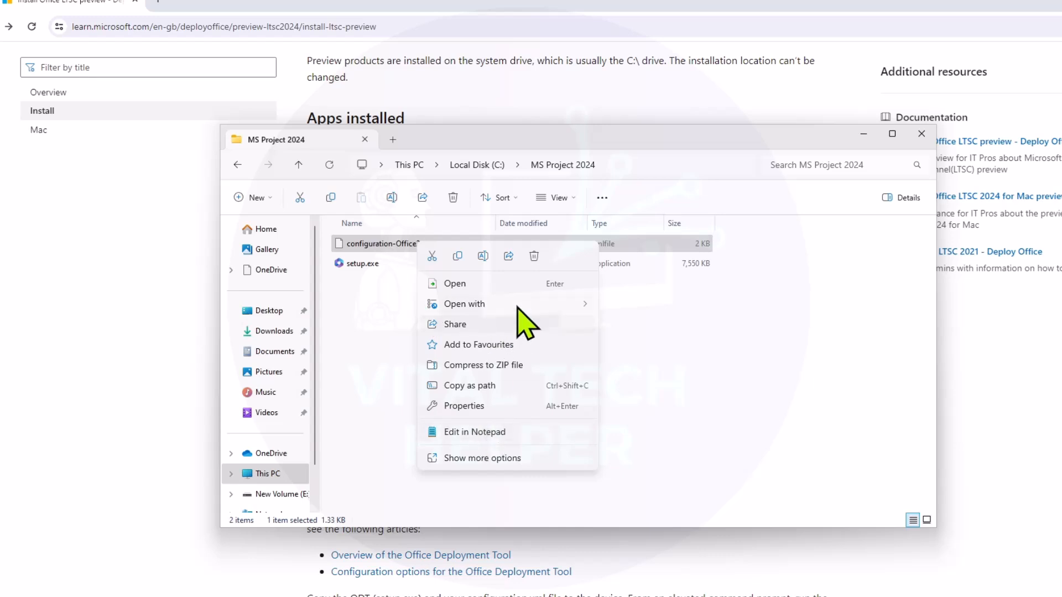
{"action": "mouse_move", "coordinate": [550, 307]}
{"action": "left_click", "coordinate": [640, 329]}
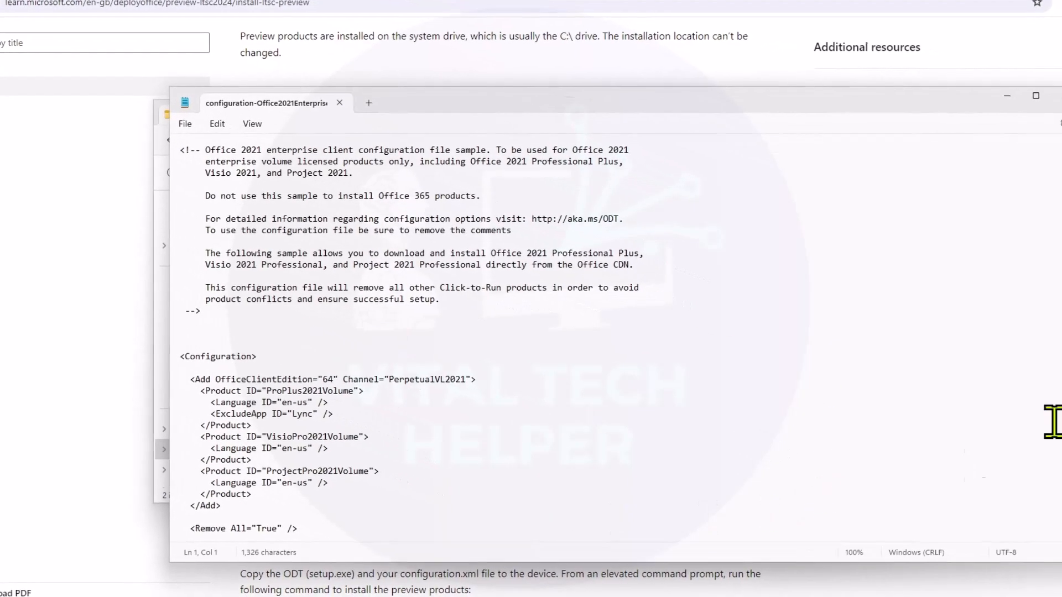
{"action": "key", "text": "ctrl+a"}
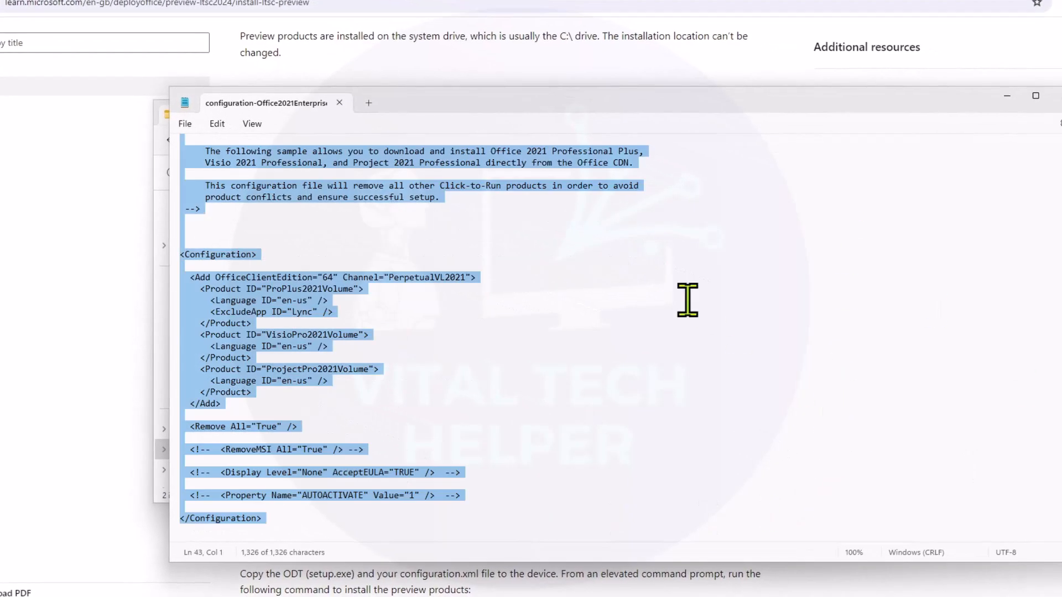
{"action": "right_click", "coordinate": [553, 242]}
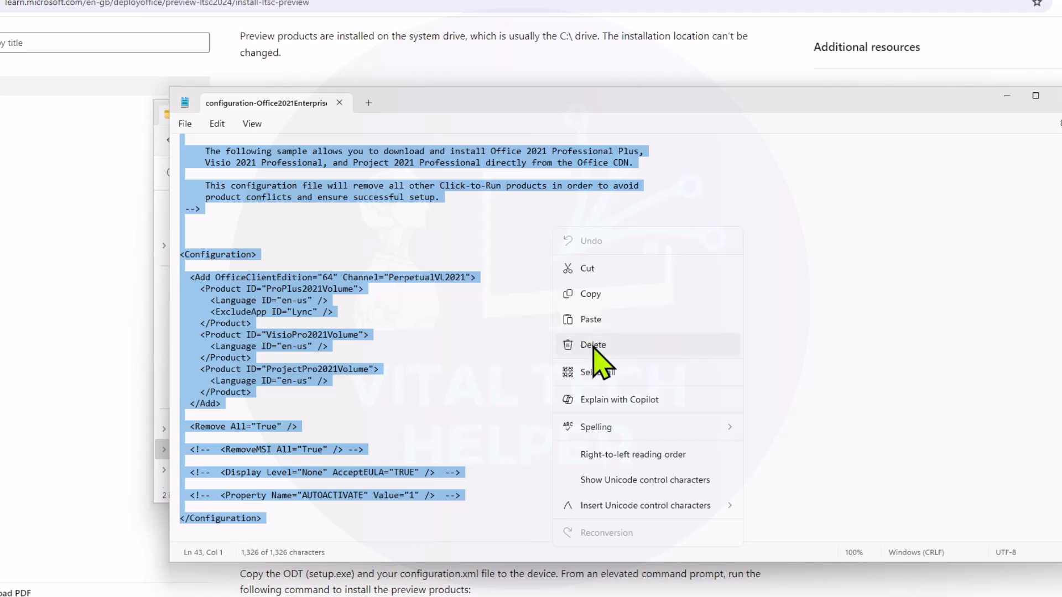
{"action": "left_click", "coordinate": [568, 344]}
Copy the example configuration.xml code from the Install Office LTSC preview article and paste it into the emptied Notepad file.
{"action": "left_click", "coordinate": [80, 199]}
{"action": "scroll", "coordinate": [581, 450], "scroll_direction": "down", "scroll_amount": 9}
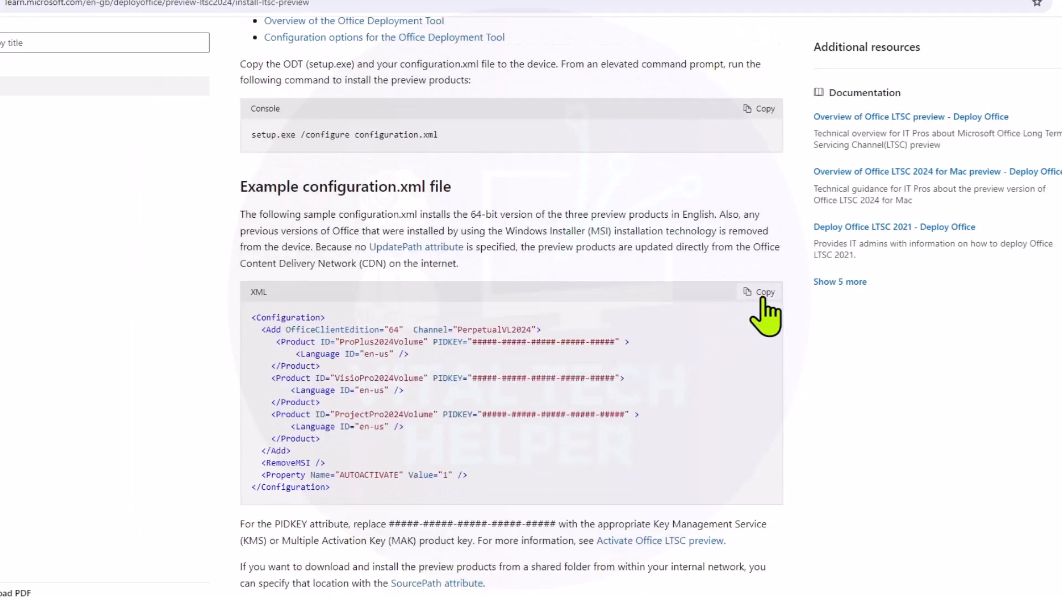
{"action": "left_click", "coordinate": [763, 293]}
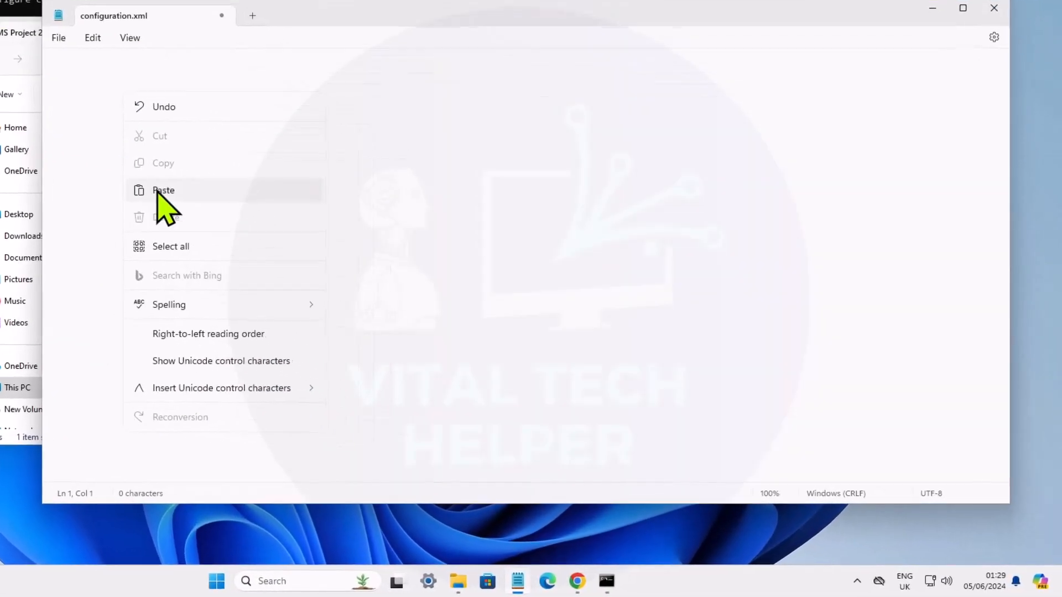
{"action": "left_click", "coordinate": [166, 209]}
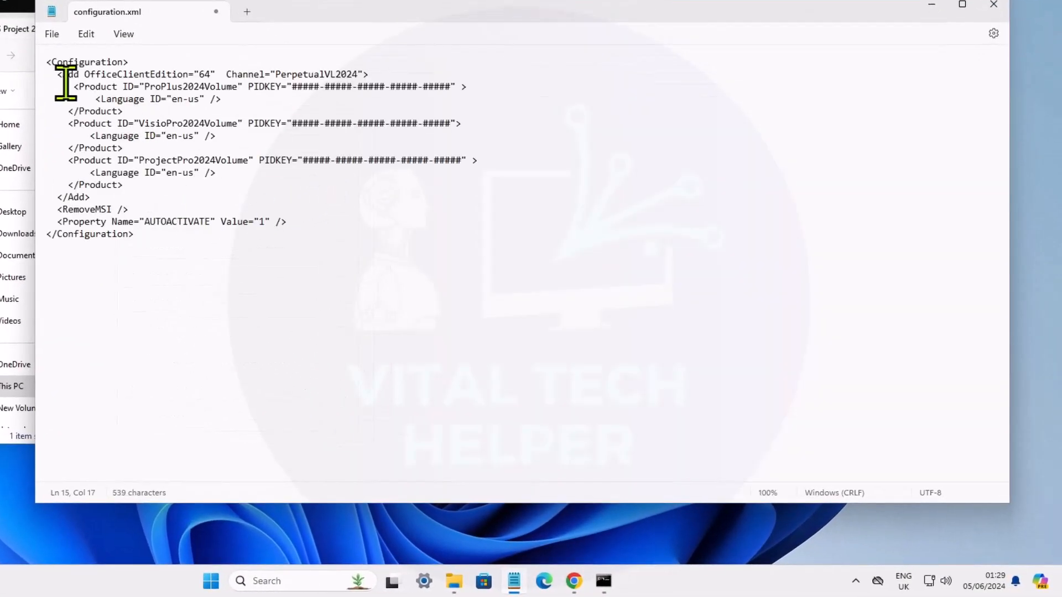
Remove the ProPlus2024Volume and VisioPro2024Volume product blocks from the configuration code, and save the file.
{"action": "left_click_drag", "start_coordinate": [74, 99], "coordinate": [297, 148]}
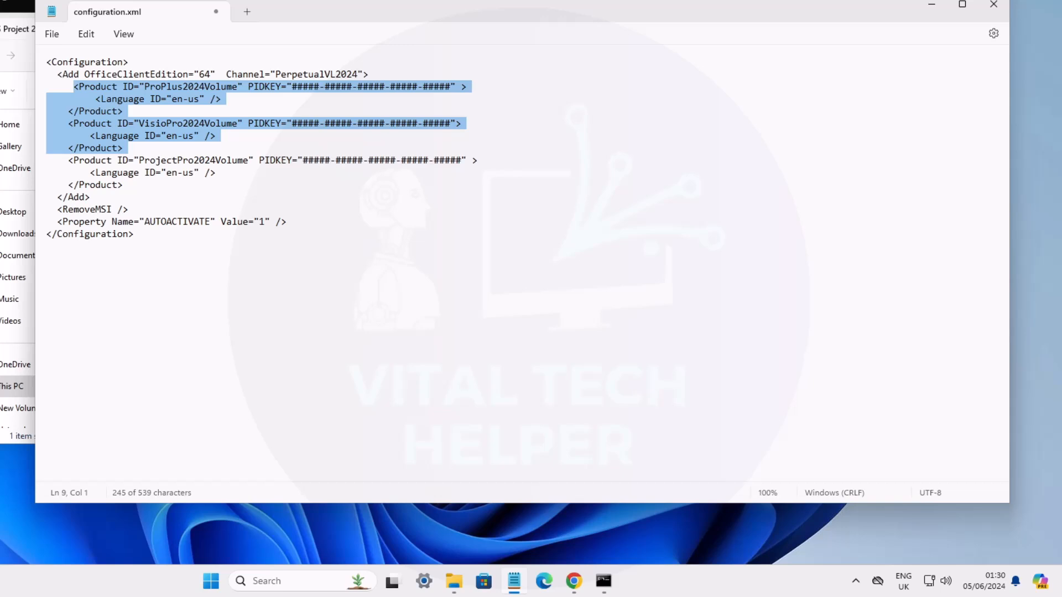
{"action": "key", "text": "Delete"}
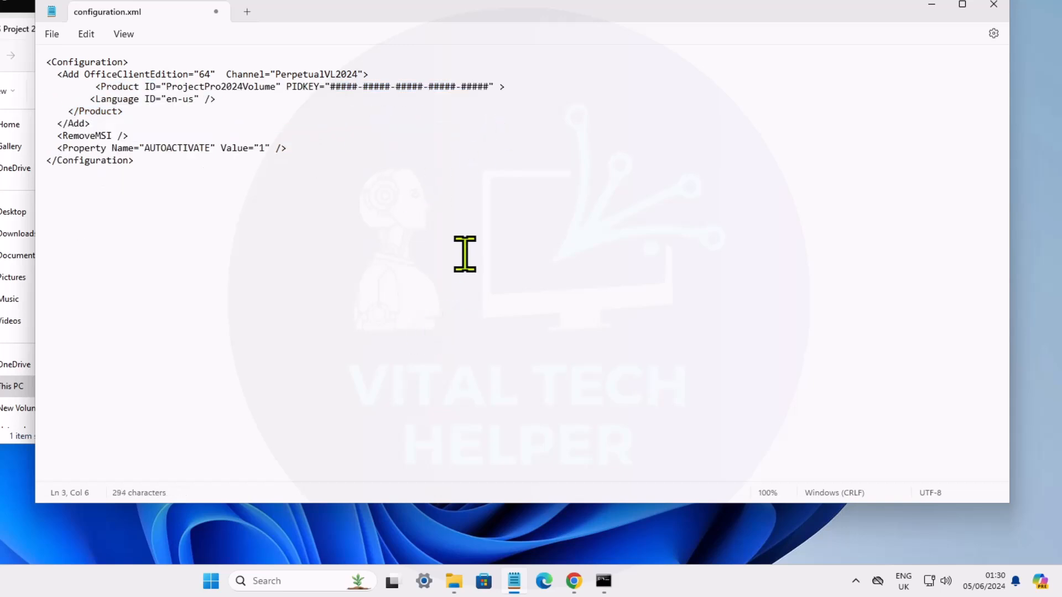
{"action": "left_click", "coordinate": [53, 40]}
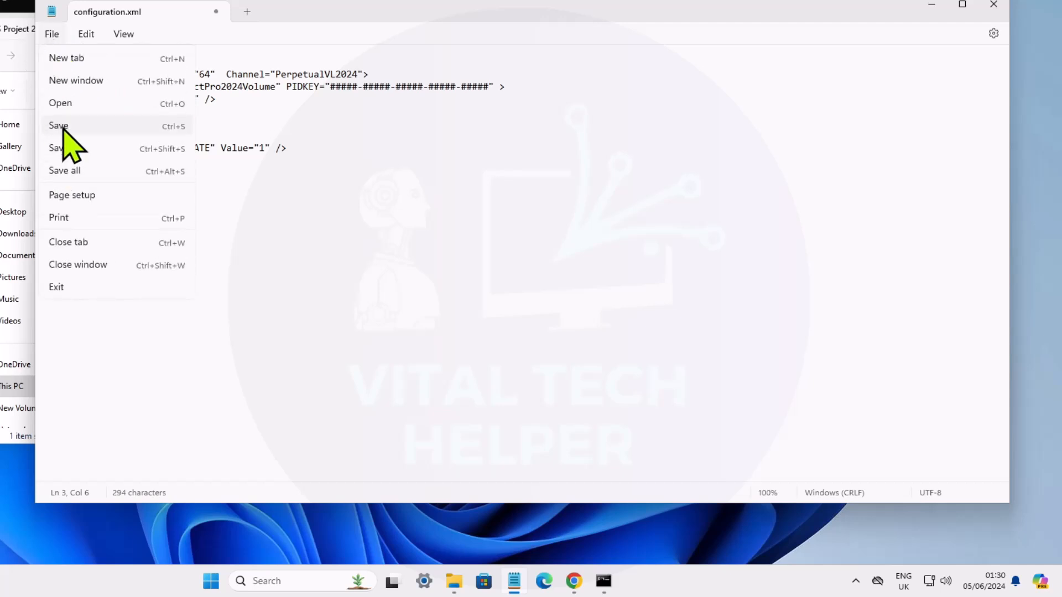
{"action": "left_click", "coordinate": [60, 126]}
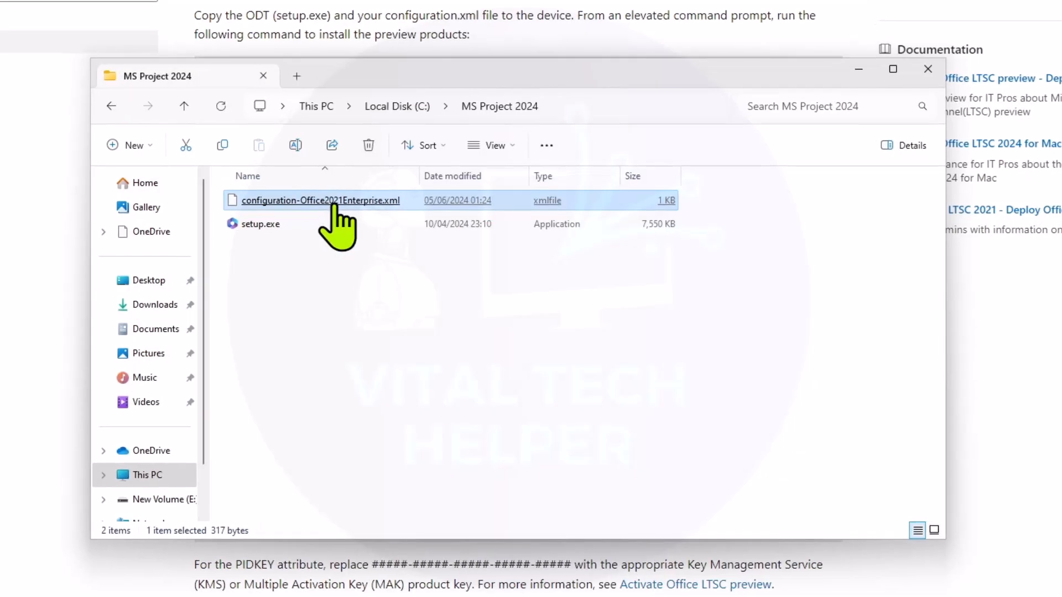
Rename configuration-Office2021Enterprise.xml in the MS Project 2024 folder to configuration.xml.
{"action": "right_click", "coordinate": [335, 205]}
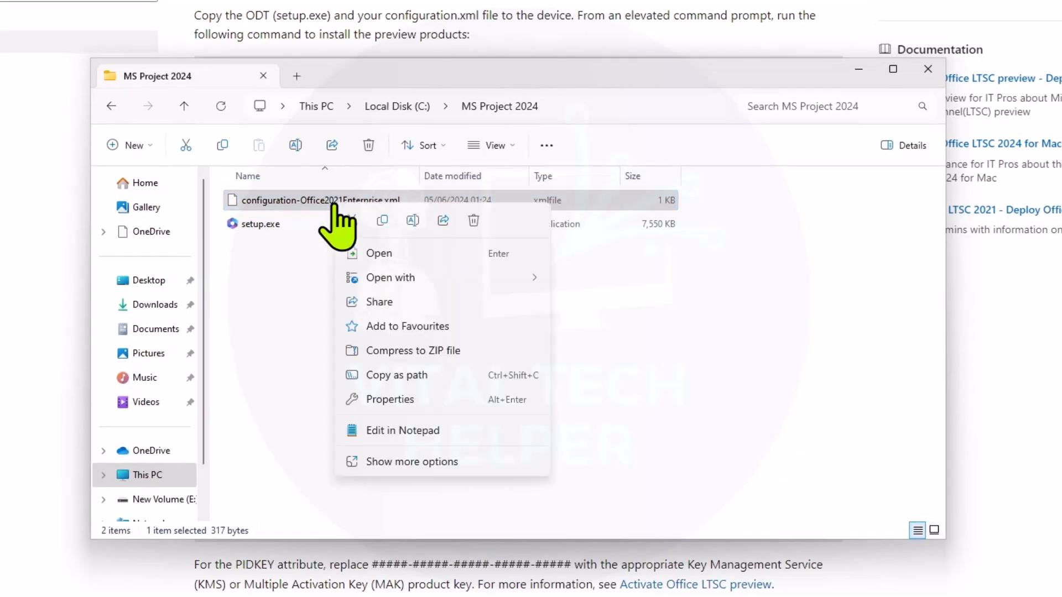
{"action": "left_click", "coordinate": [416, 219]}
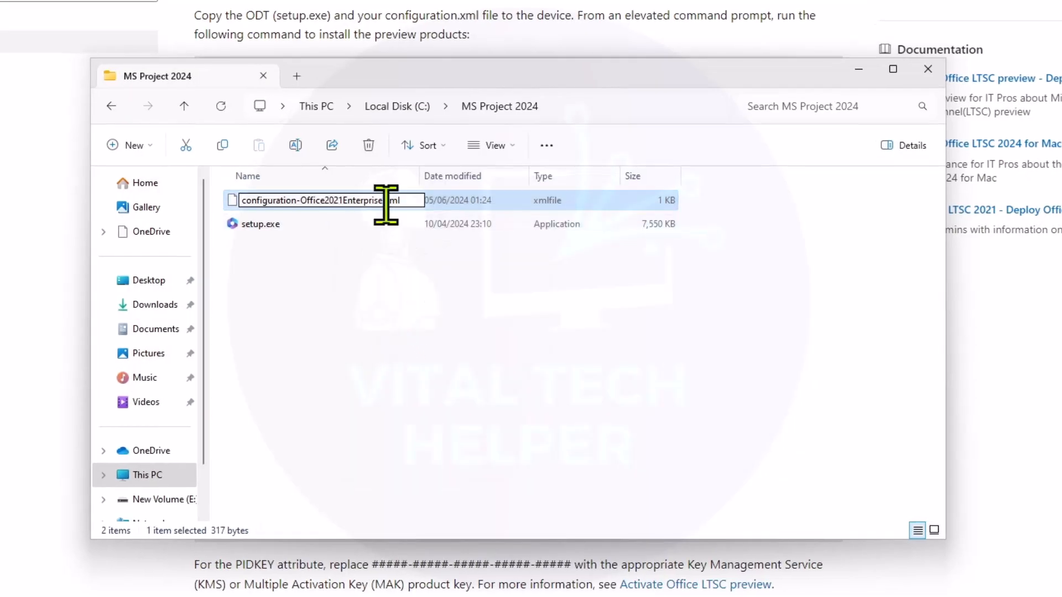
{"action": "left_click_drag", "start_coordinate": [369, 208], "coordinate": [297, 202]}
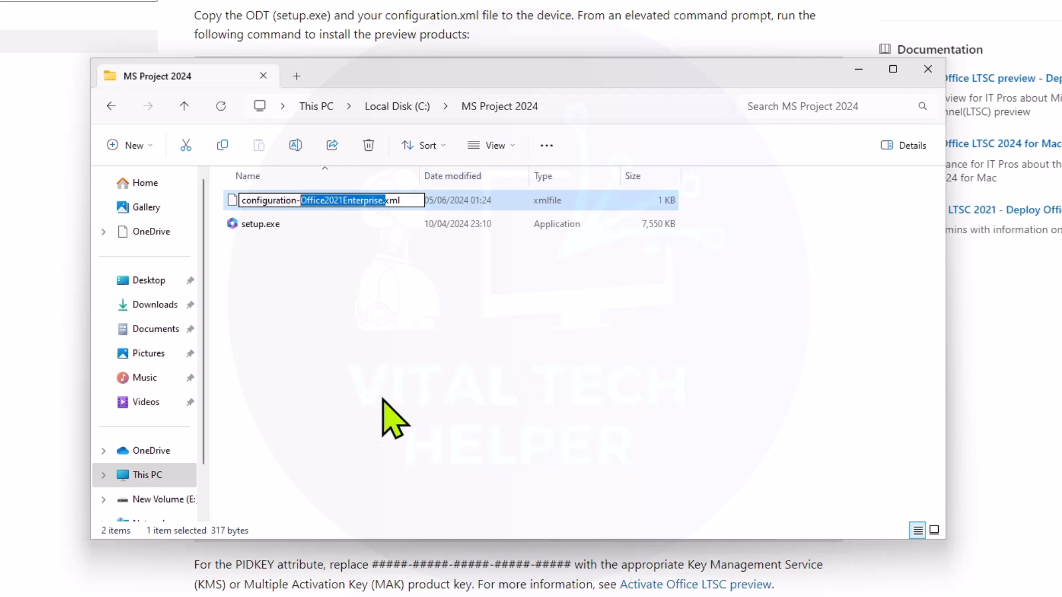
{"action": "key", "text": "BackSpace"}
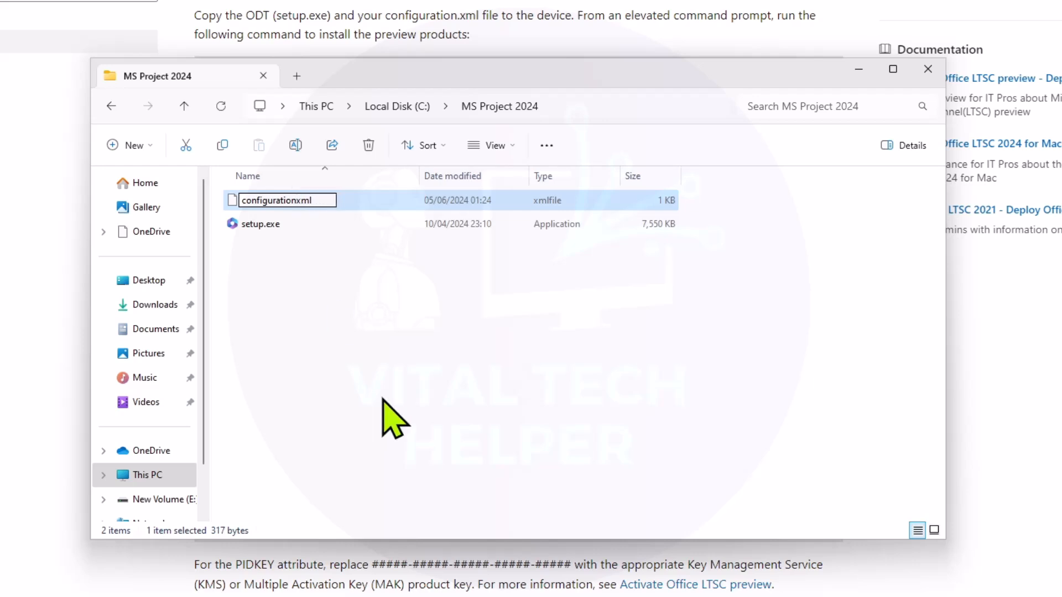
{"action": "left_click", "coordinate": [383, 400]}
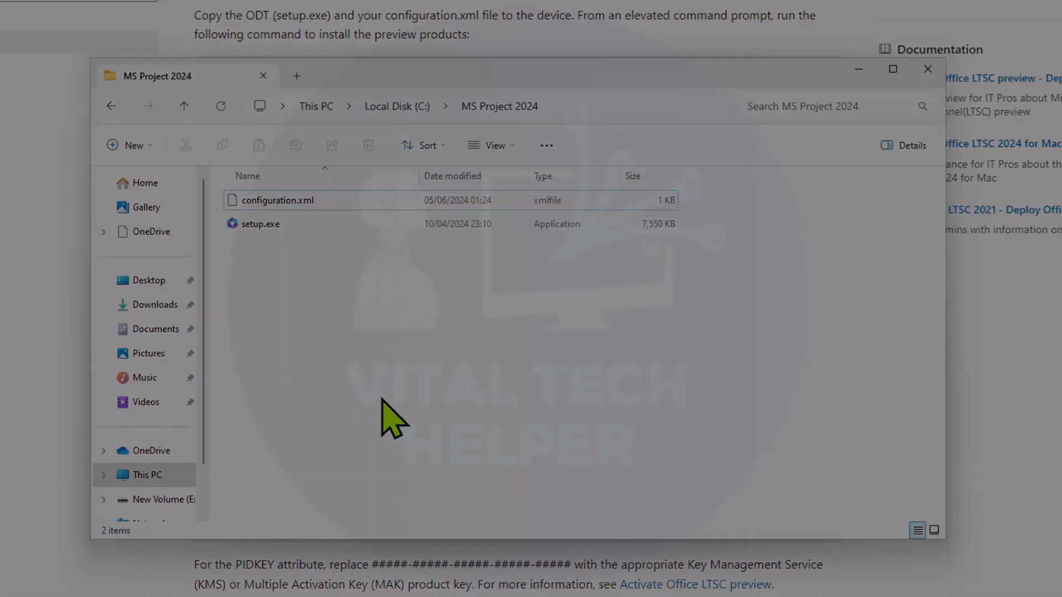
Copy the full path of the MS Project 2024 folder, C:\MS Project 2024.
{"action": "left_click", "coordinate": [520, 157]}
{"action": "left_click_drag", "start_coordinate": [459, 134], "coordinate": [281, 156]}
{"action": "key", "text": "ctrl+c"}
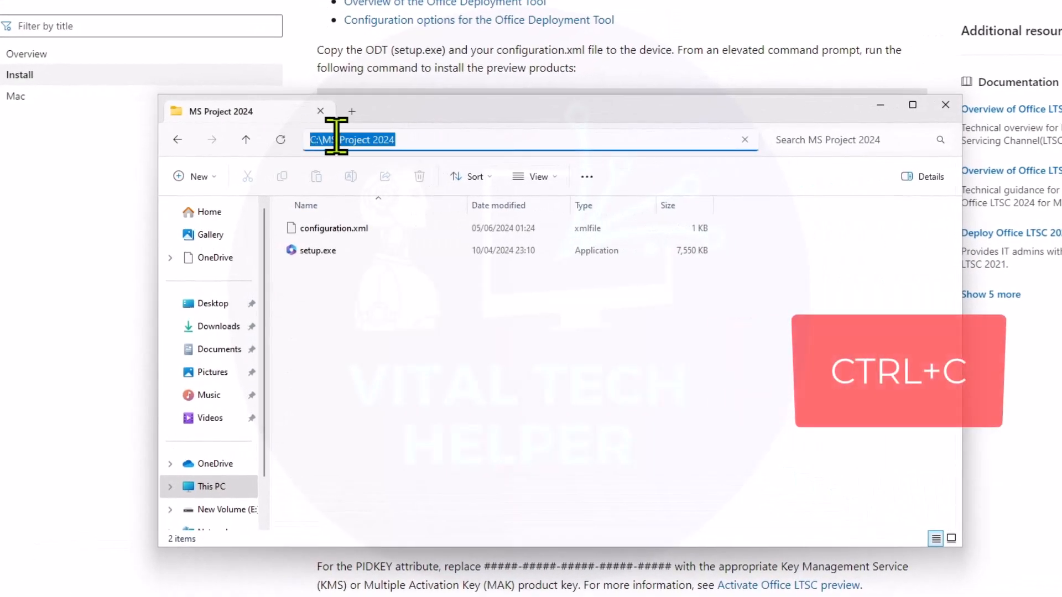
{"action": "right_click", "coordinate": [378, 140]}
{"action": "left_click", "coordinate": [380, 176]}
Open Command Prompt as administrator and change the working directory to C:\MS Project 2024 using the copied path.
{"action": "left_click", "coordinate": [412, 567]}
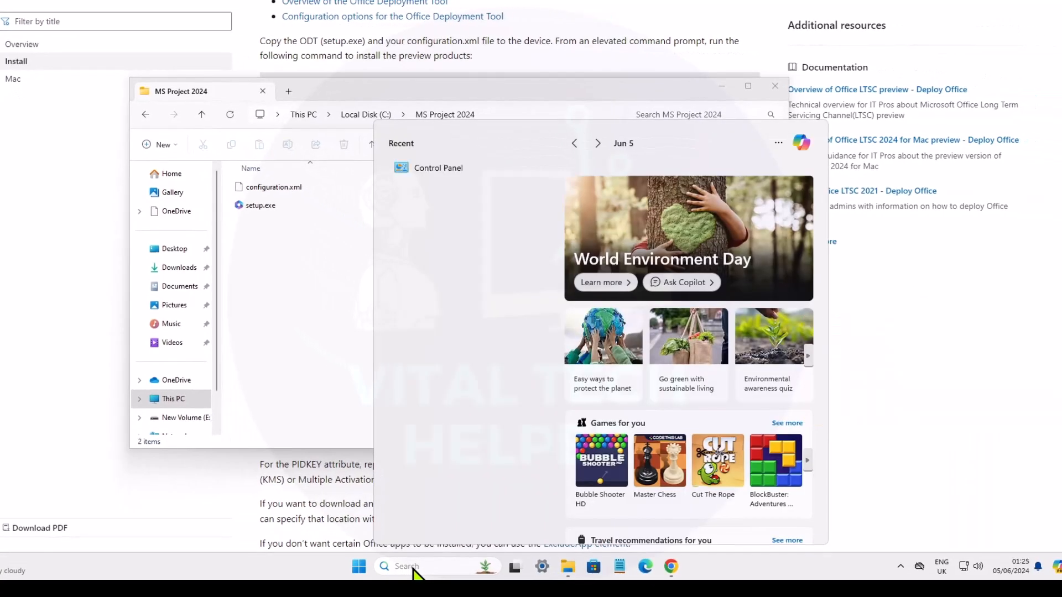
{"action": "type", "text": "cmd"}
{"action": "right_click", "coordinate": [494, 213]}
{"action": "left_click", "coordinate": [528, 210]}
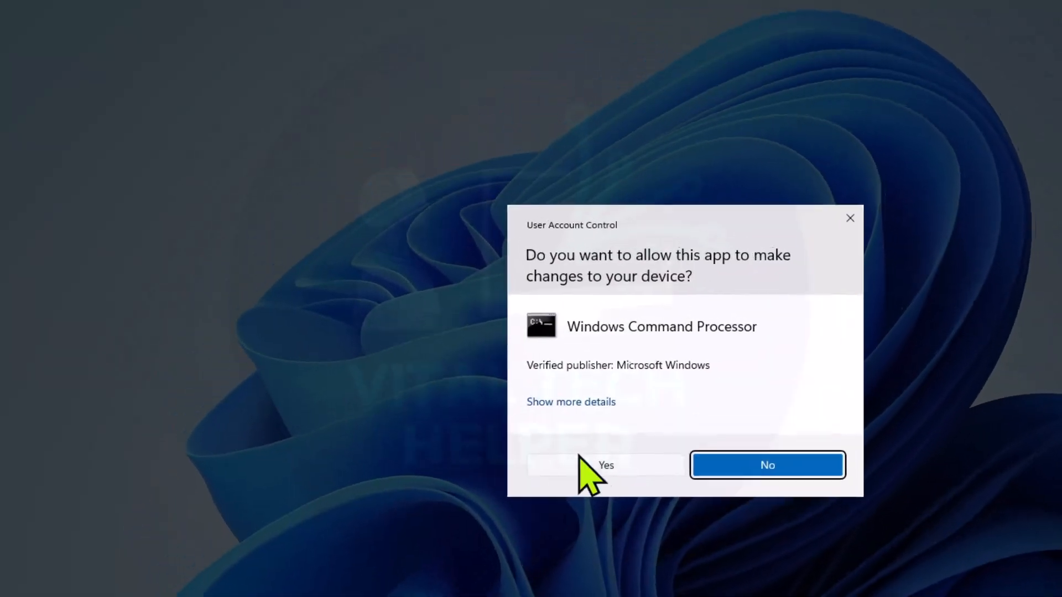
{"action": "left_click", "coordinate": [580, 459]}
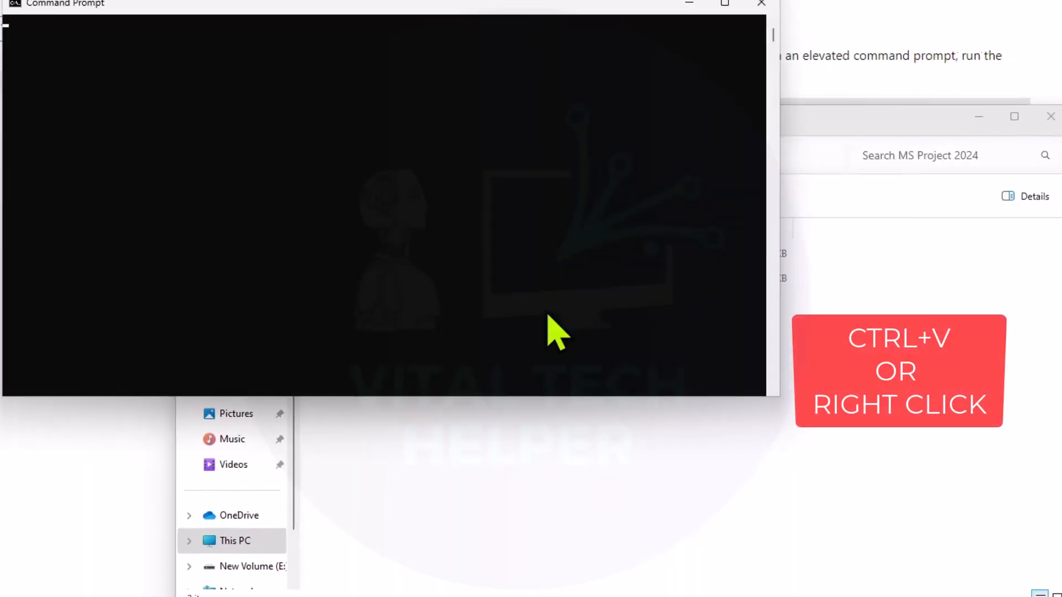
{"action": "left_click", "coordinate": [238, 105]}
{"action": "type", "text": "cd"}
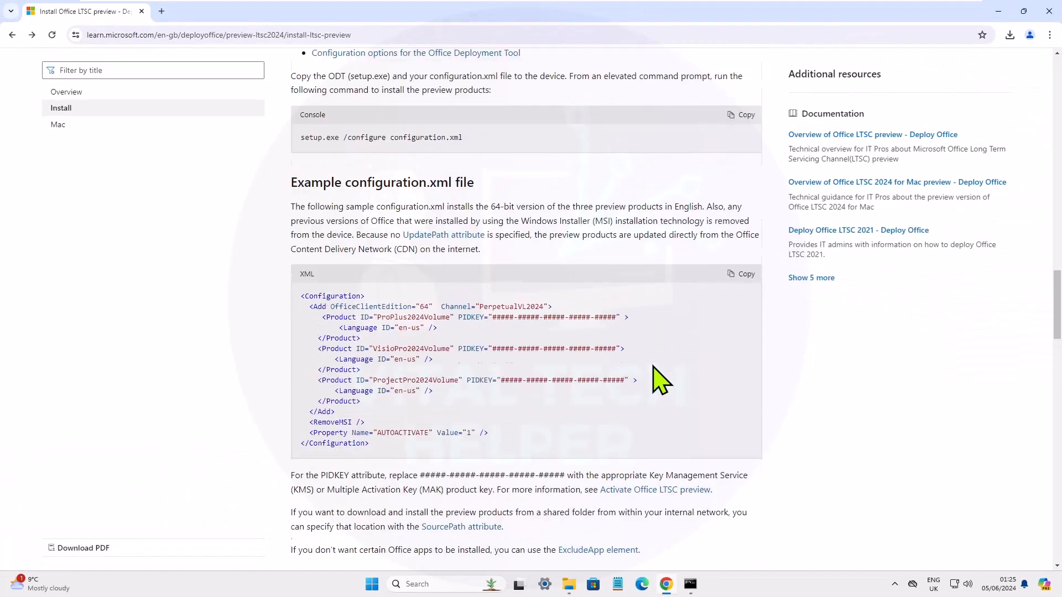
Copy the command setup.exe /configure configuration.xml from the Install Office LTSC preview article and run it in Command Prompt.
{"action": "scroll", "coordinate": [706, 237], "scroll_direction": "up", "scroll_amount": 1}
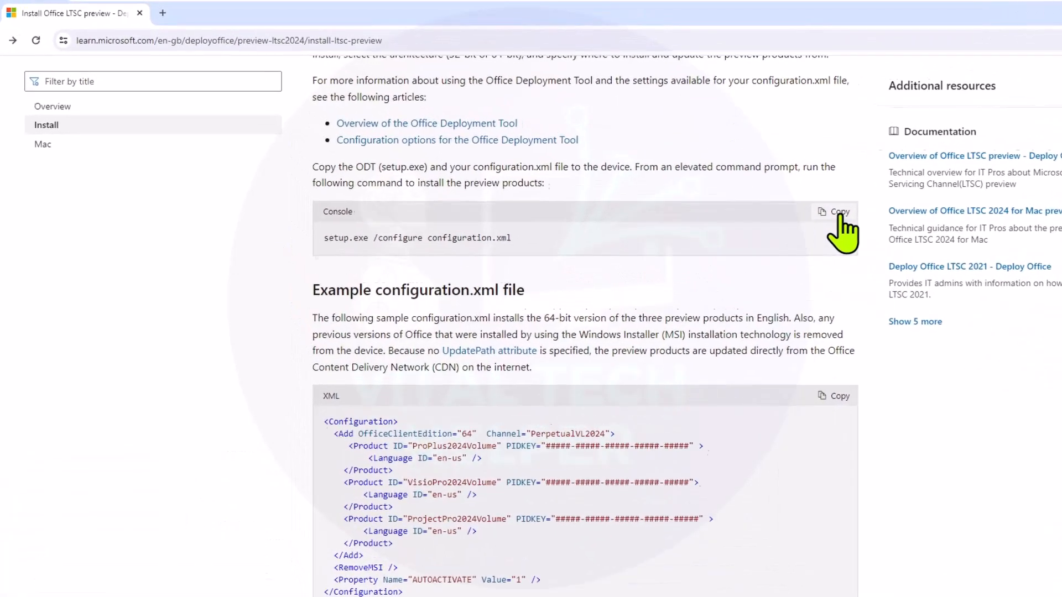
{"action": "left_click", "coordinate": [840, 212]}
{"action": "key", "text": "alt+Tab"}
{"action": "key", "text": "ctrl+v"}
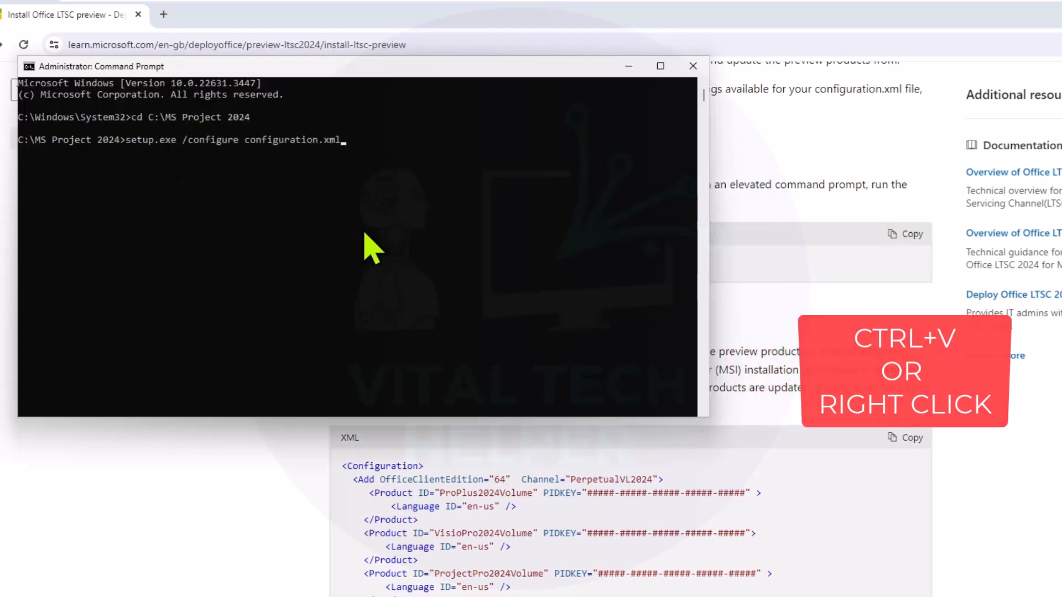
{"action": "key", "text": "Return"}
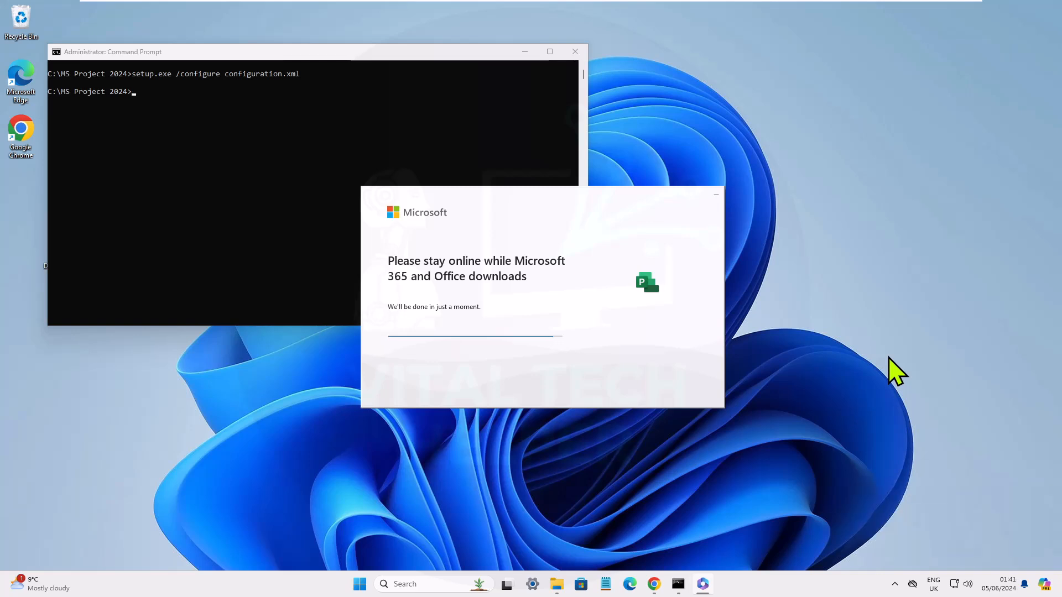
Close the finished Office installer and open the Account page in Project.
{"action": "left_click", "coordinate": [403, 325]}
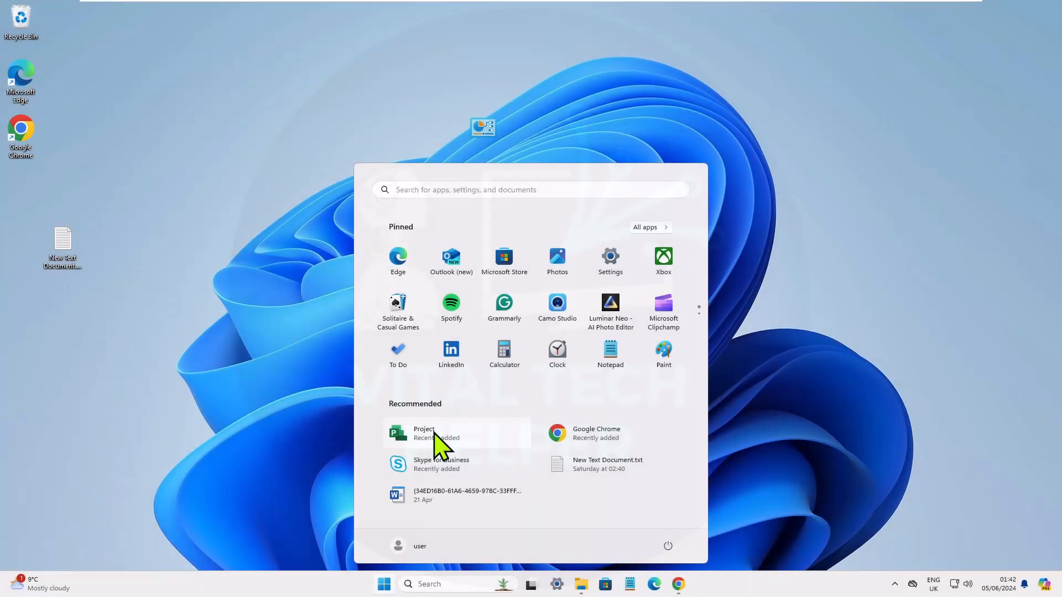
{"action": "left_click", "coordinate": [434, 437]}
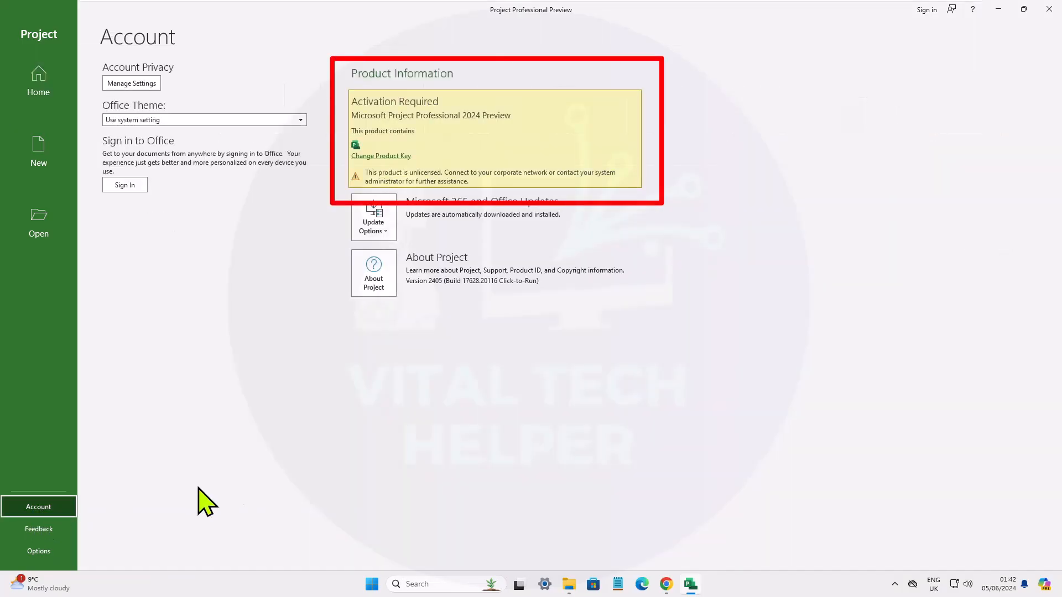
Copy the Project 2024 preview product key from the Use MAK to activate table in the Office LTSC preview article.
{"action": "left_click", "coordinate": [667, 582]}
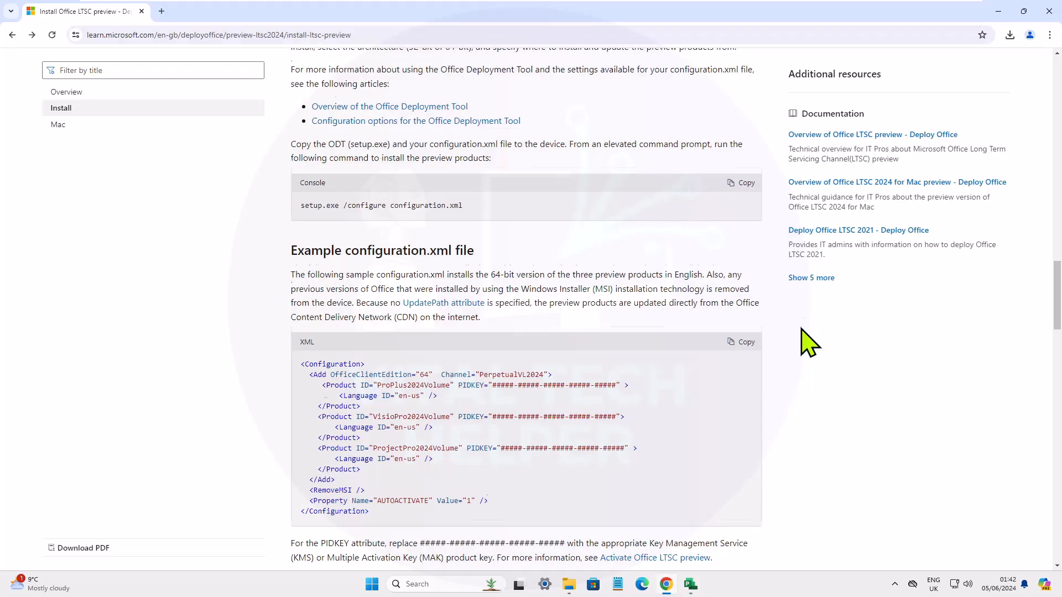
{"action": "scroll", "coordinate": [796, 382], "scroll_direction": "down", "scroll_amount": 15}
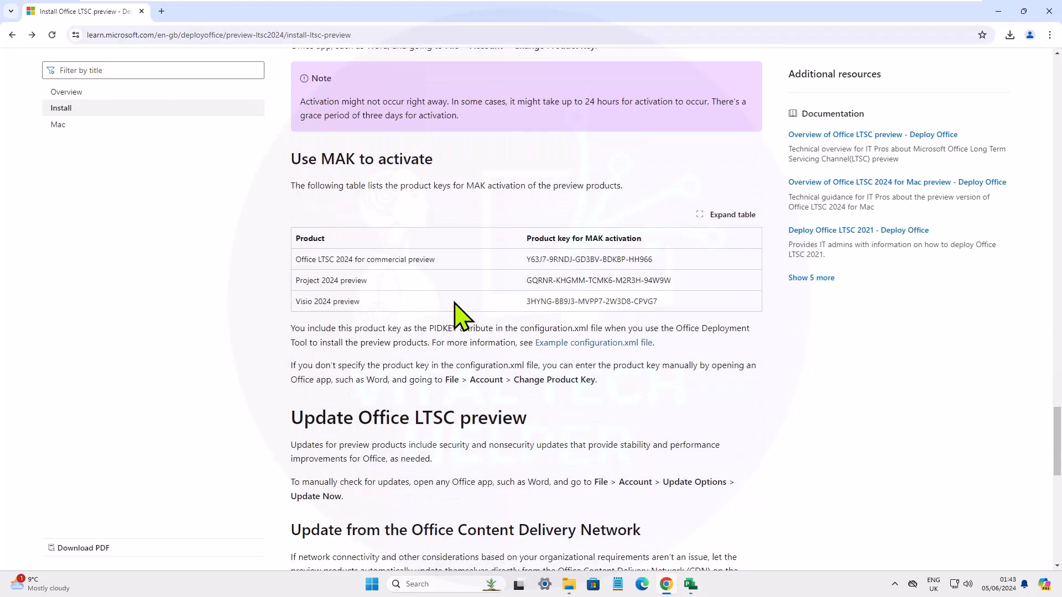
{"action": "left_click_drag", "start_coordinate": [671, 280], "coordinate": [529, 285]}
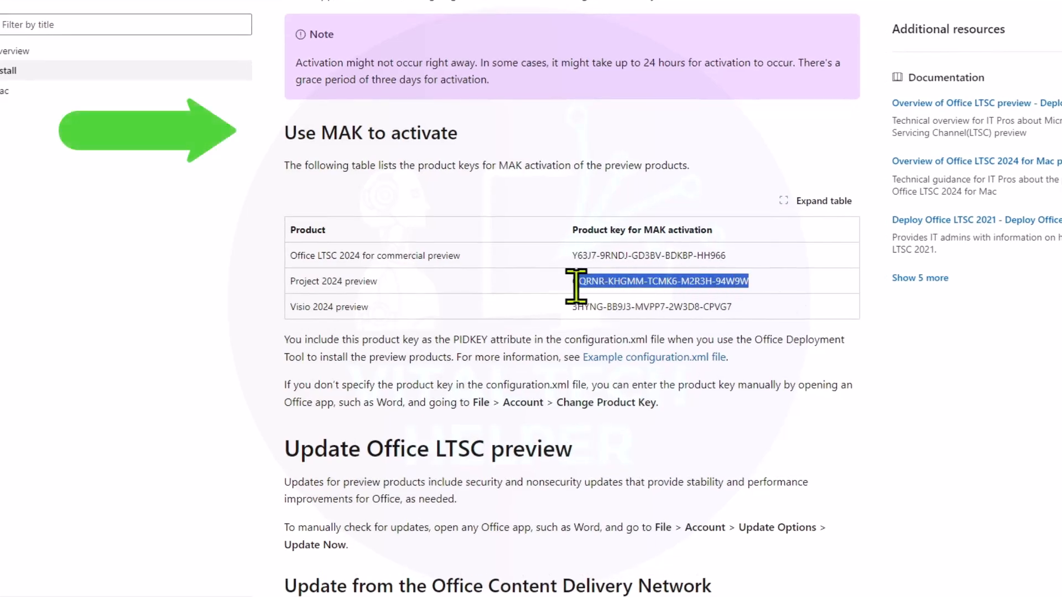
{"action": "left_click_drag", "start_coordinate": [750, 281], "coordinate": [580, 283]}
{"action": "right_click", "coordinate": [581, 284]}
{"action": "left_click", "coordinate": [587, 297]}
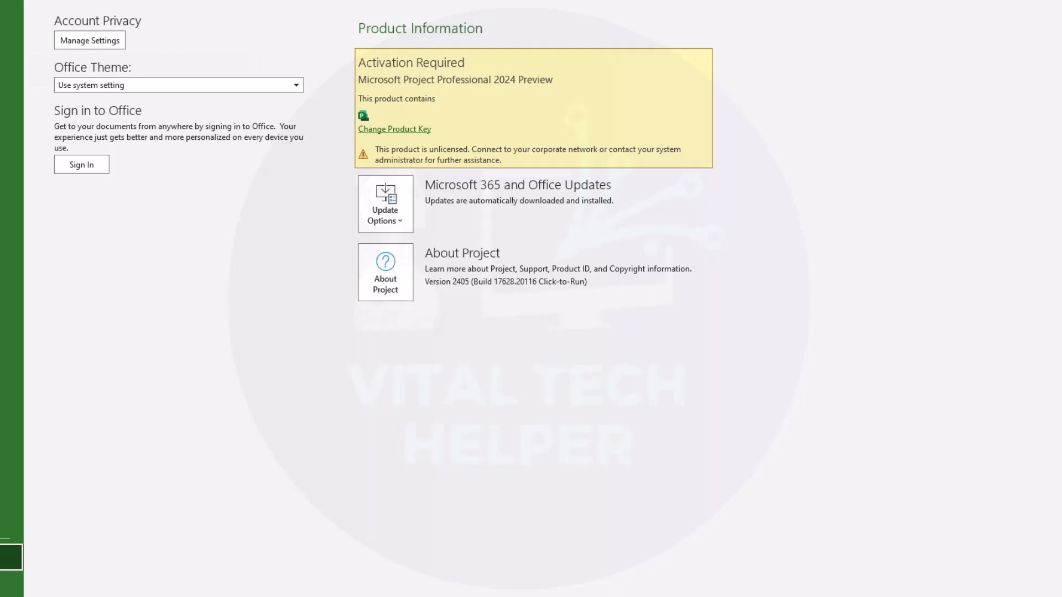
Change Project's product key by pasting the copied key into the product key field and submitting it.
{"action": "left_click", "coordinate": [408, 130]}
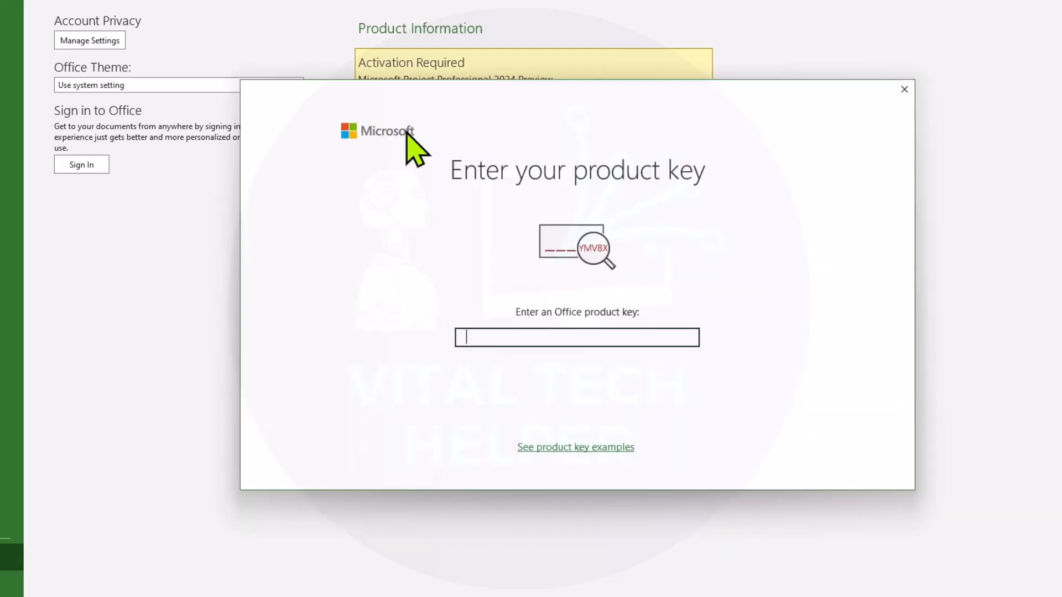
{"action": "right_click", "coordinate": [512, 332]}
{"action": "left_click", "coordinate": [544, 368]}
{"action": "left_click", "coordinate": [542, 407]}
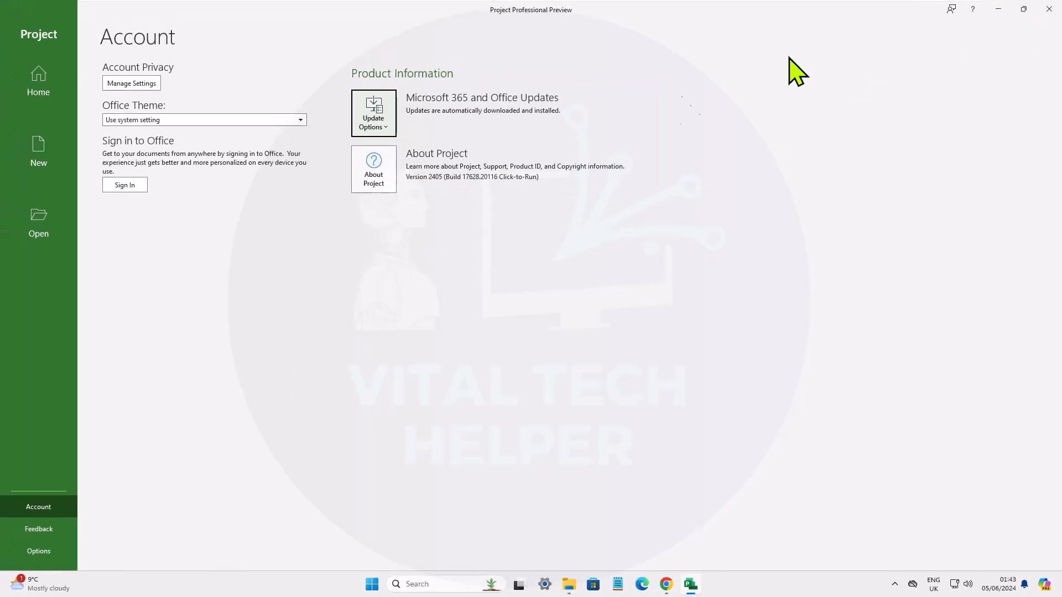
Restart Project and complete the Activation Wizard with the option to activate the software over the Internet.
{"action": "left_click", "coordinate": [1049, 9]}
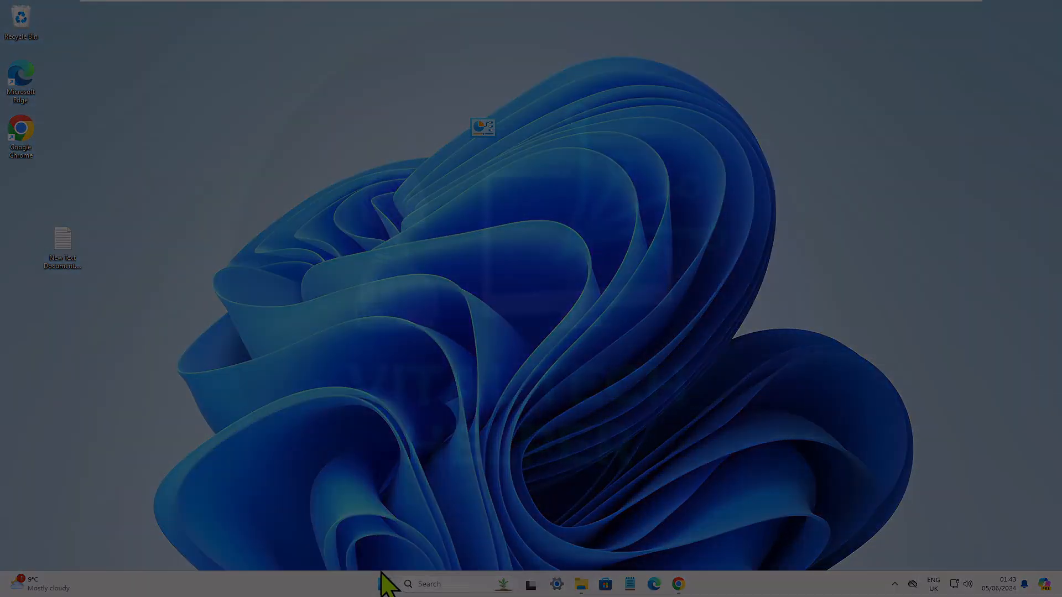
{"action": "left_click", "coordinate": [383, 584]}
{"action": "left_click", "coordinate": [424, 433]}
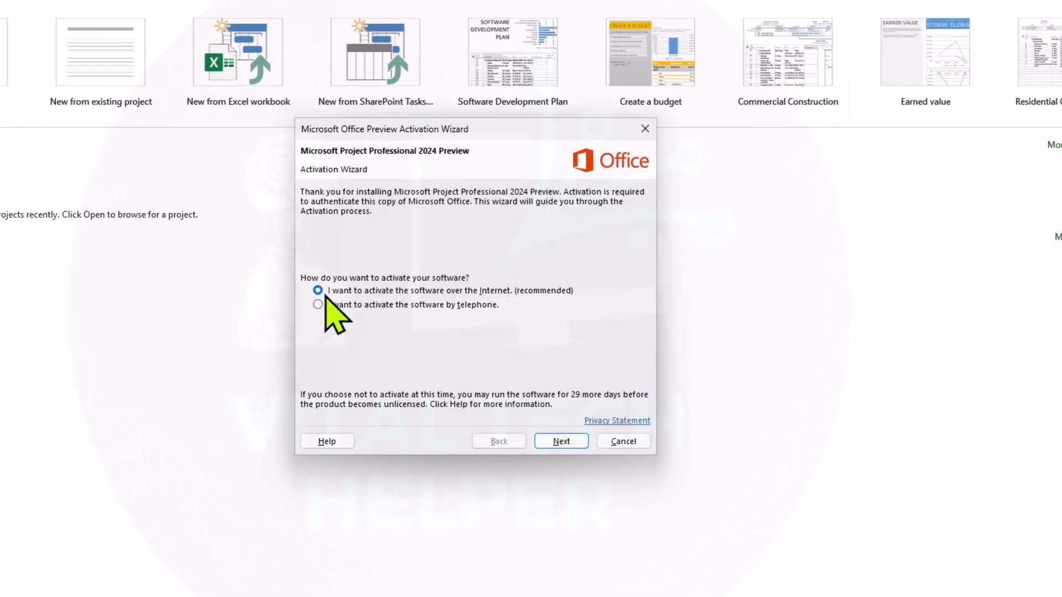
{"action": "left_click", "coordinate": [565, 442]}
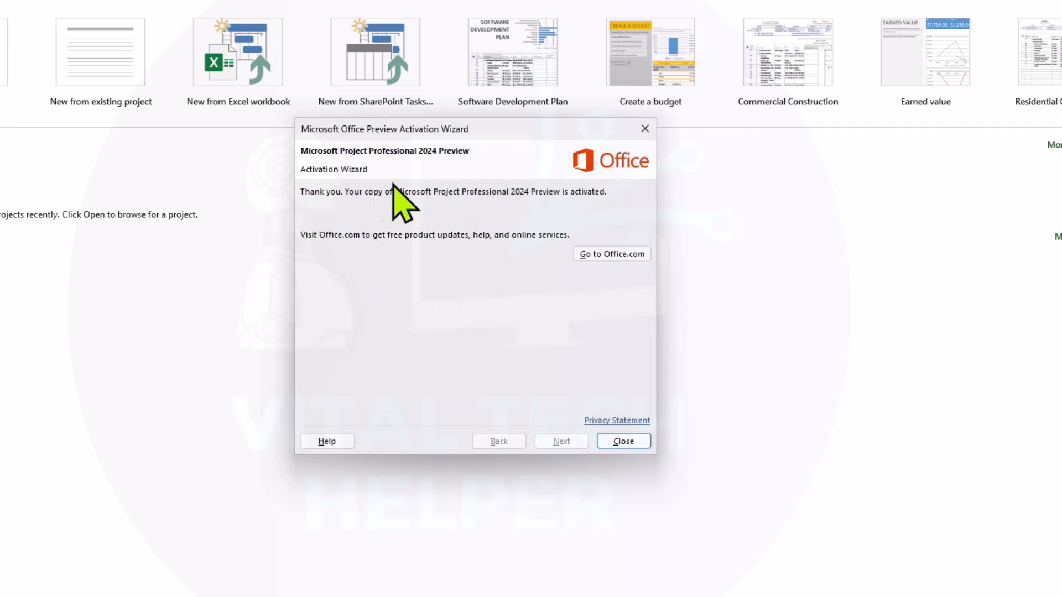
{"action": "left_click", "coordinate": [624, 442]}
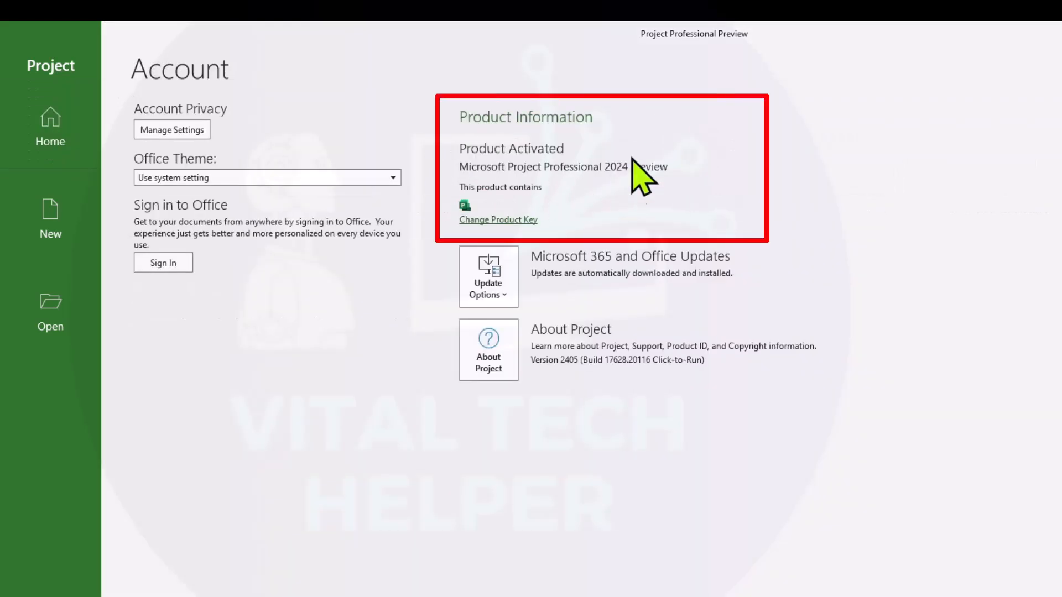
Create a new blank project from Project's Home page.
{"action": "left_click", "coordinate": [51, 126]}
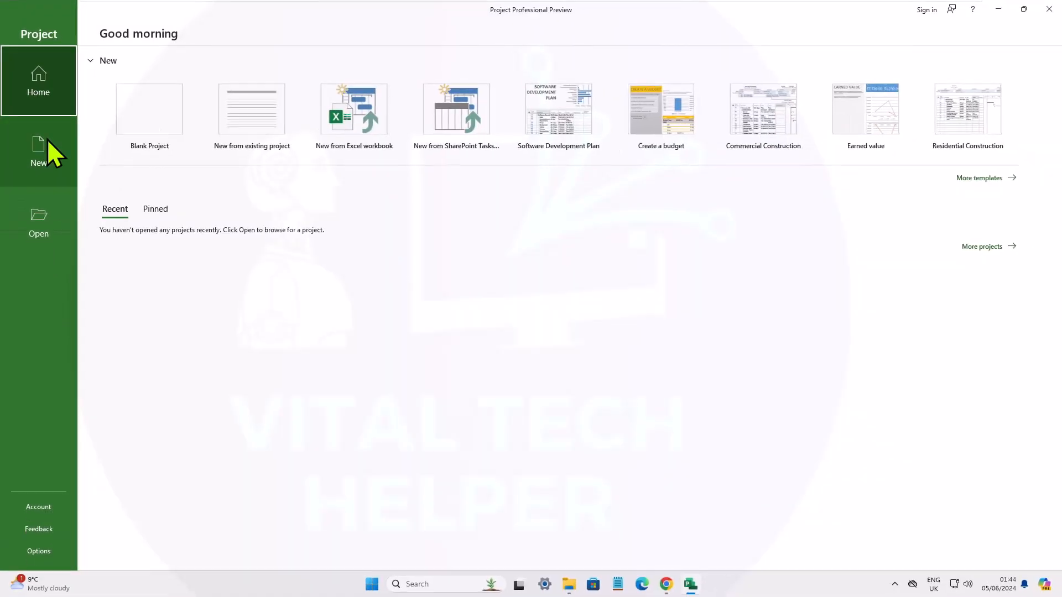
{"action": "left_click", "coordinate": [149, 116]}
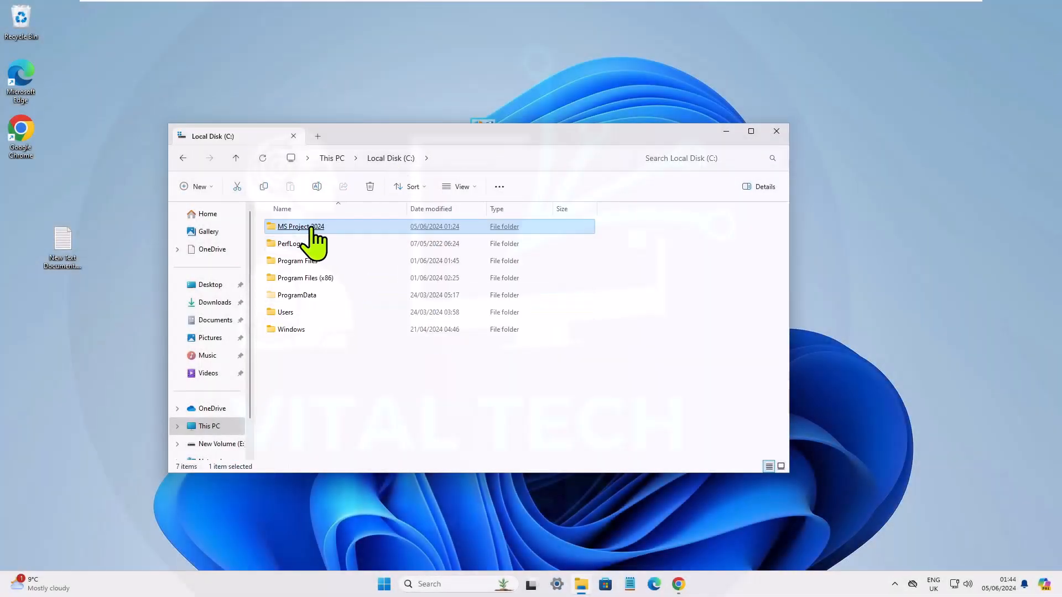
Delete the MS Project 2024 folder from Local Disk (C:) and close File Explorer.
{"action": "right_click", "coordinate": [314, 235]}
{"action": "left_click", "coordinate": [388, 240]}
{"action": "left_click", "coordinate": [775, 132]}
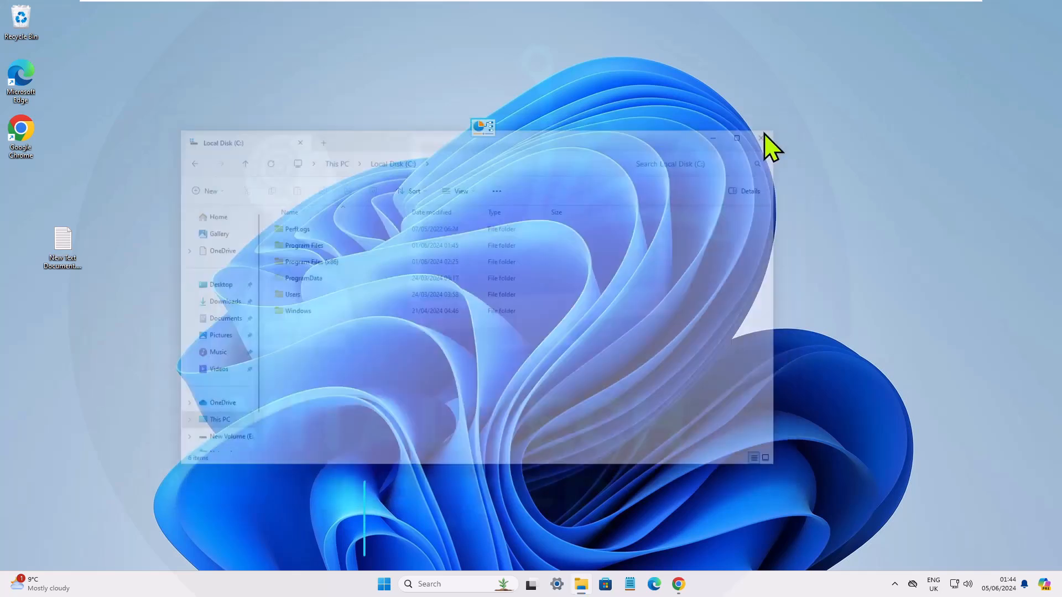
Delete the leftover downloaded file from the Downloads folder and close File Explorer.
{"action": "left_click", "coordinate": [581, 584]}
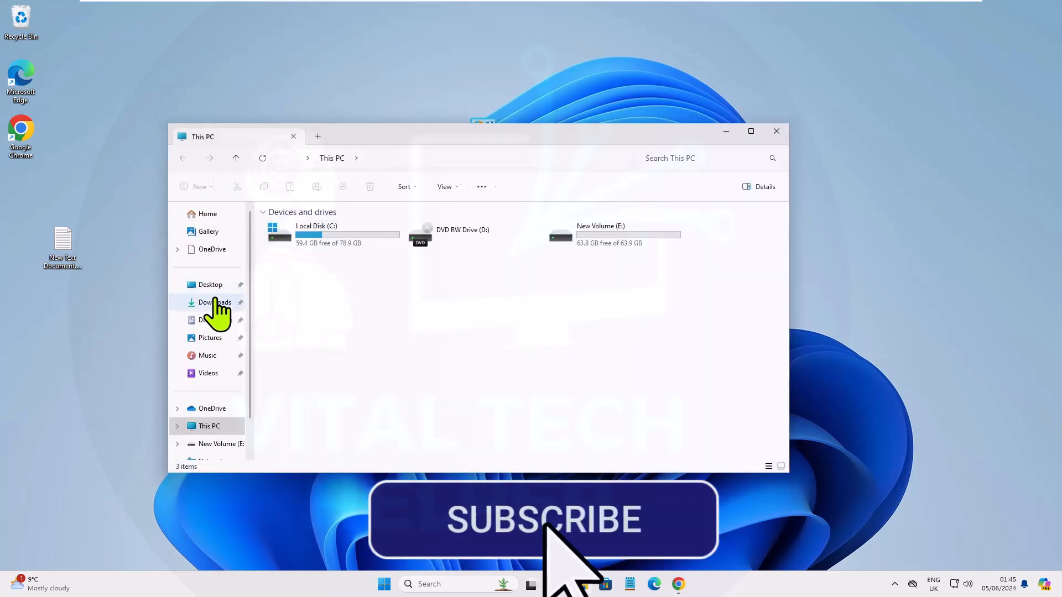
{"action": "left_click", "coordinate": [217, 303]}
{"action": "left_click", "coordinate": [335, 256]}
{"action": "left_click", "coordinate": [370, 186]}
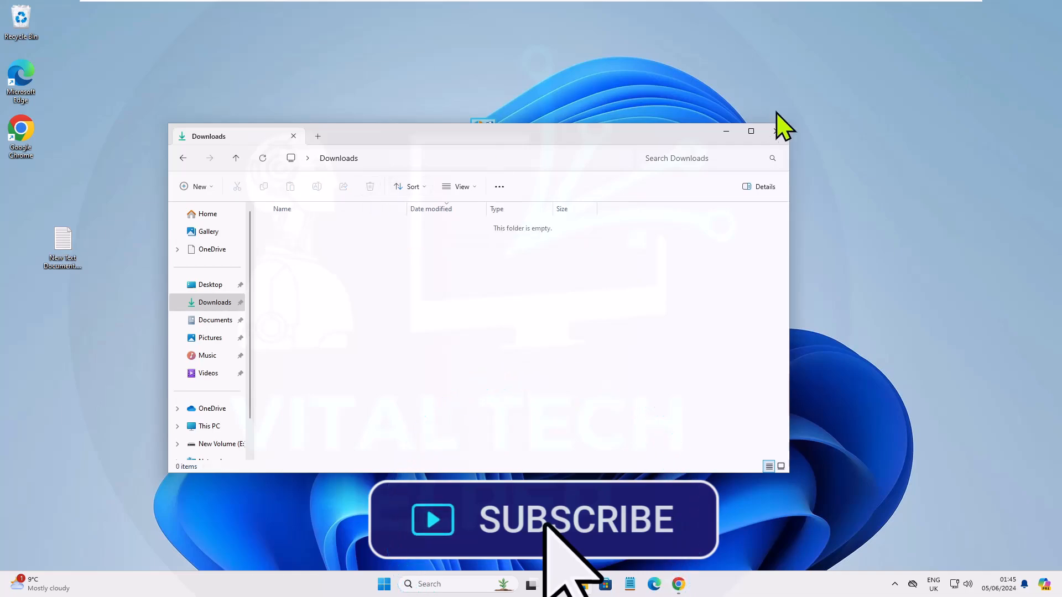
{"action": "left_click", "coordinate": [775, 132]}
Empty the Recycle Bin, confirming the permanent deletion of its items.
{"action": "right_click", "coordinate": [19, 28]}
{"action": "left_click", "coordinate": [77, 76]}
{"action": "left_click", "coordinate": [570, 298]}
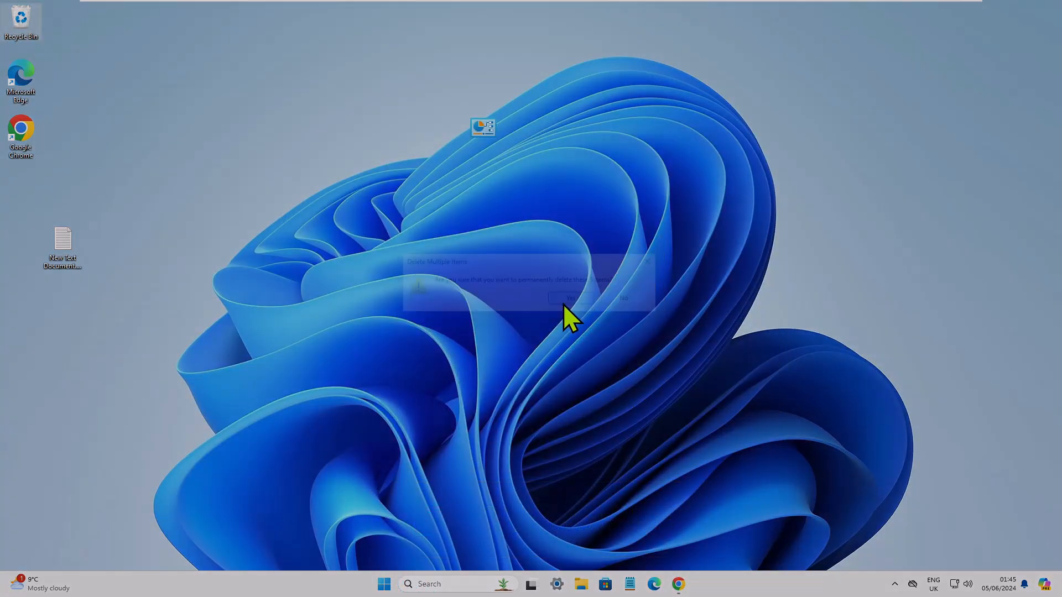